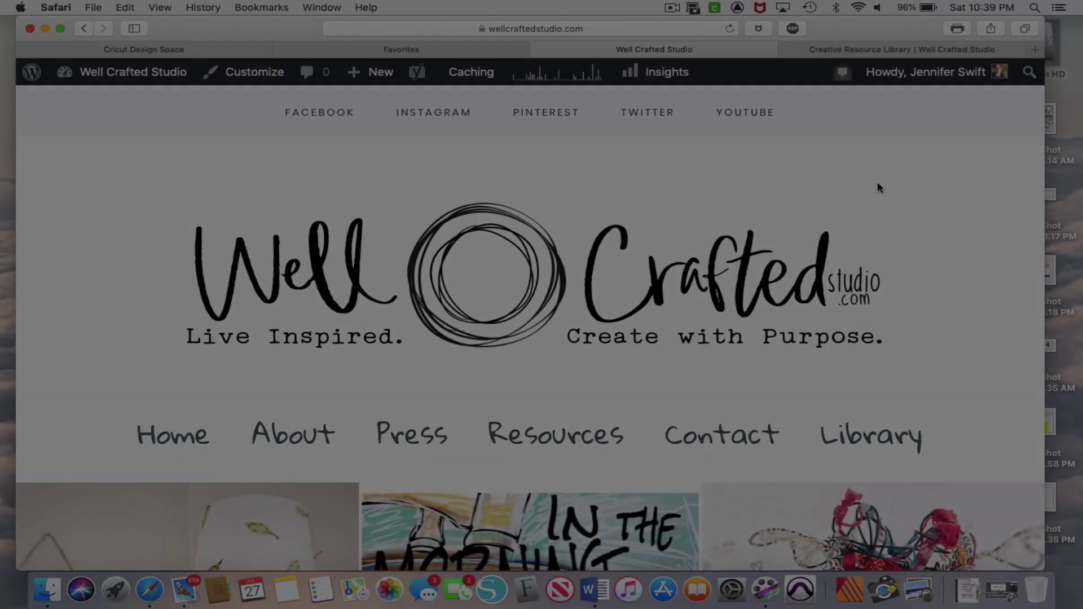
# - Scroll the Creative Resource Library page down to the Printable Art and Stickers section
pyautogui.scroll(-2, 547, 268)
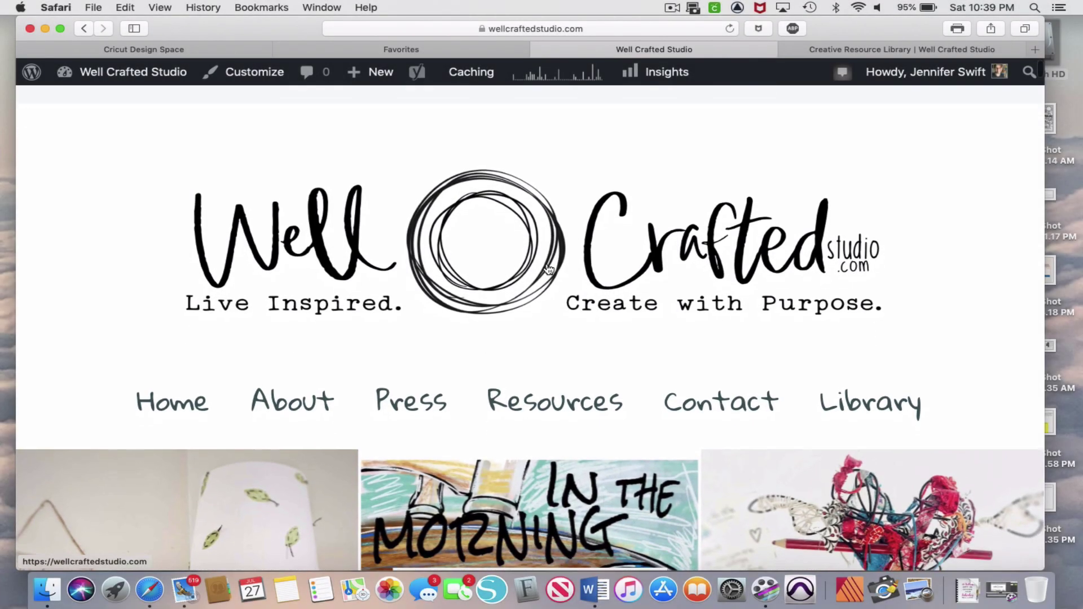
pyautogui.scroll(-3, 547, 268)
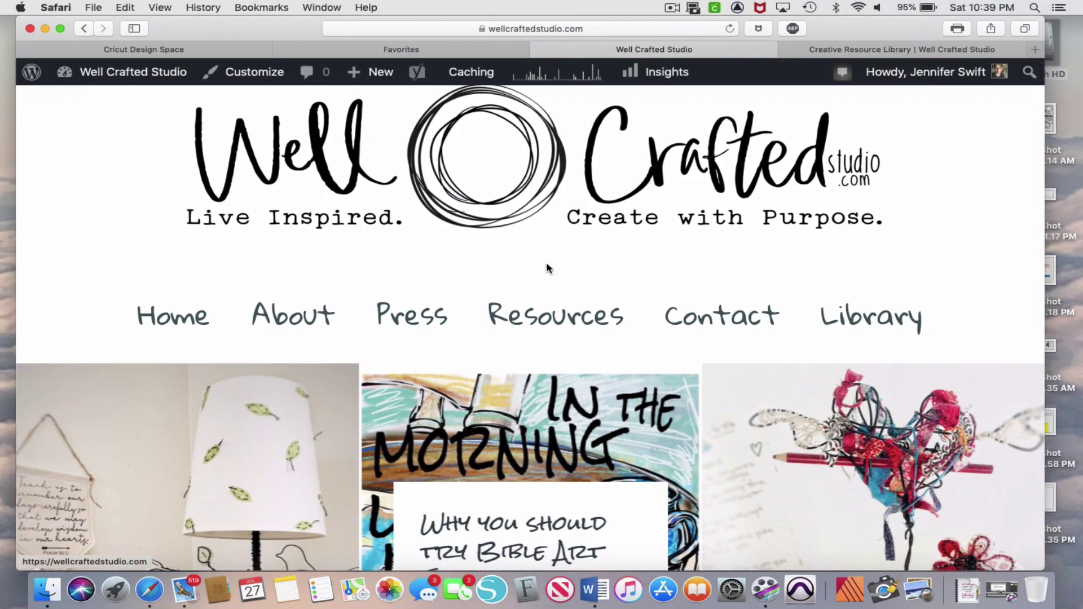
pyautogui.scroll(3, 547, 268)
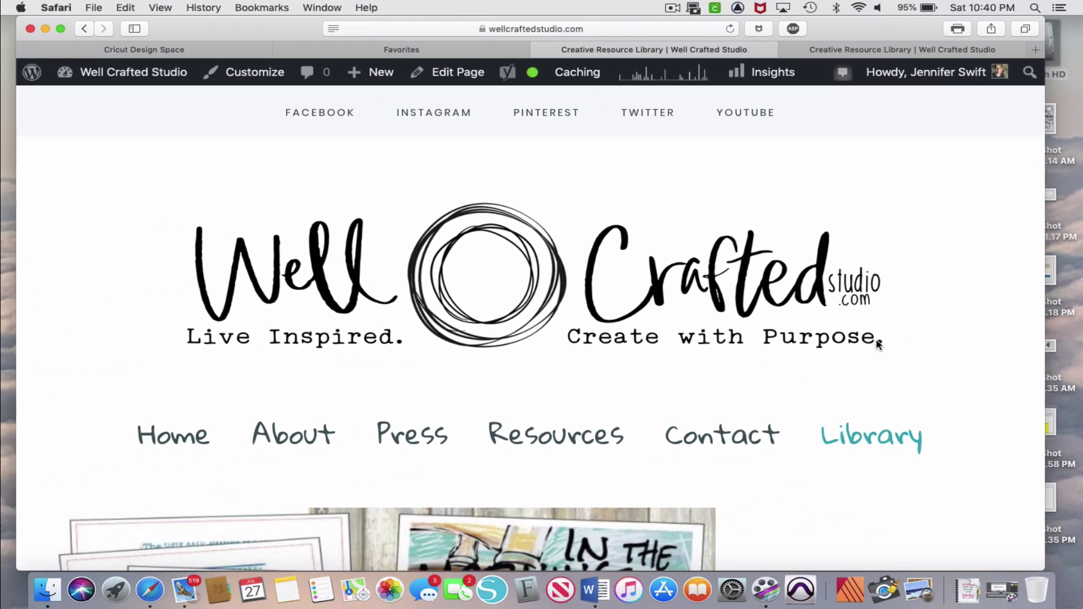
pyautogui.scroll(-5, 770, 359)
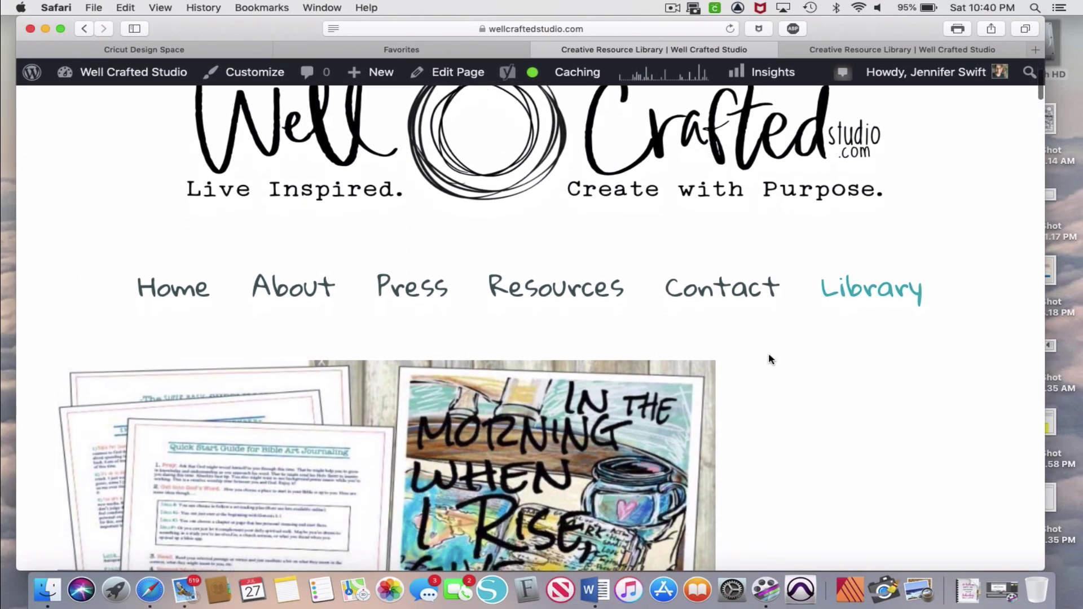
pyautogui.scroll(-20, 769, 356)
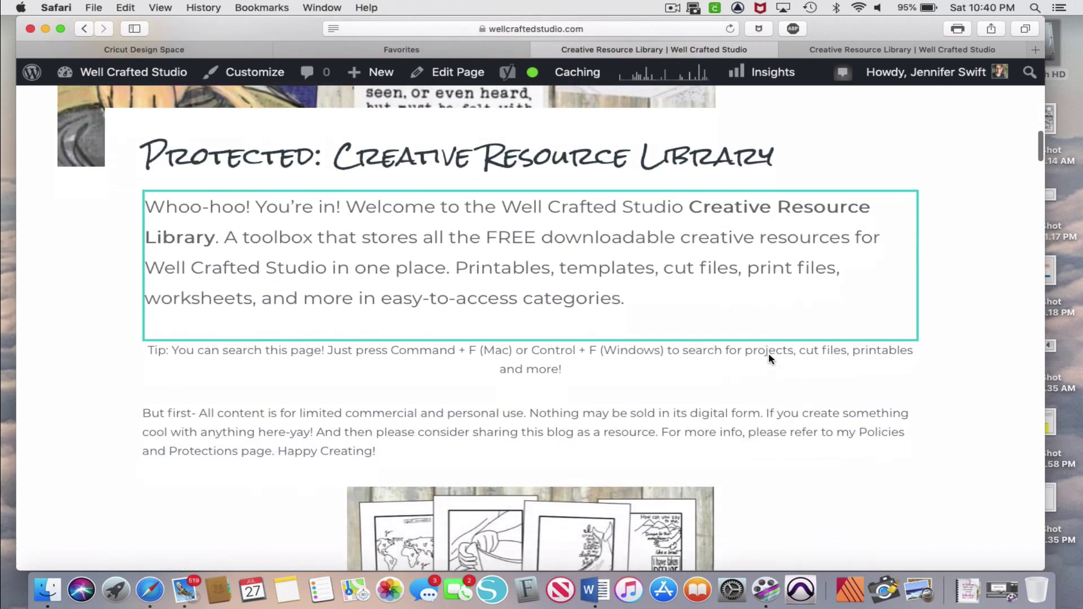
pyautogui.scroll(-10, 770, 357)
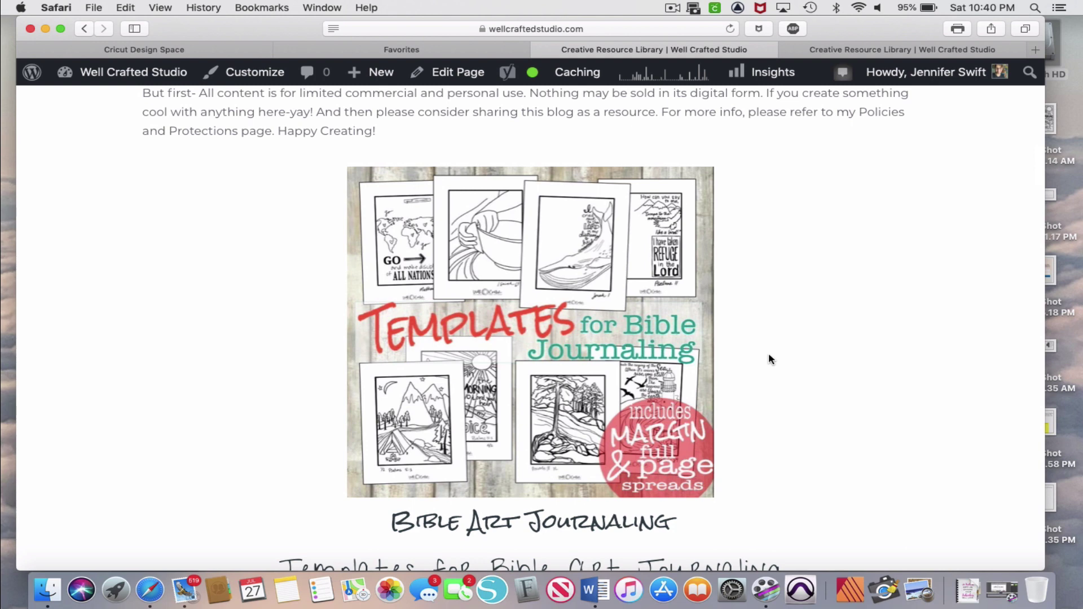
pyautogui.scroll(-4, 771, 358)
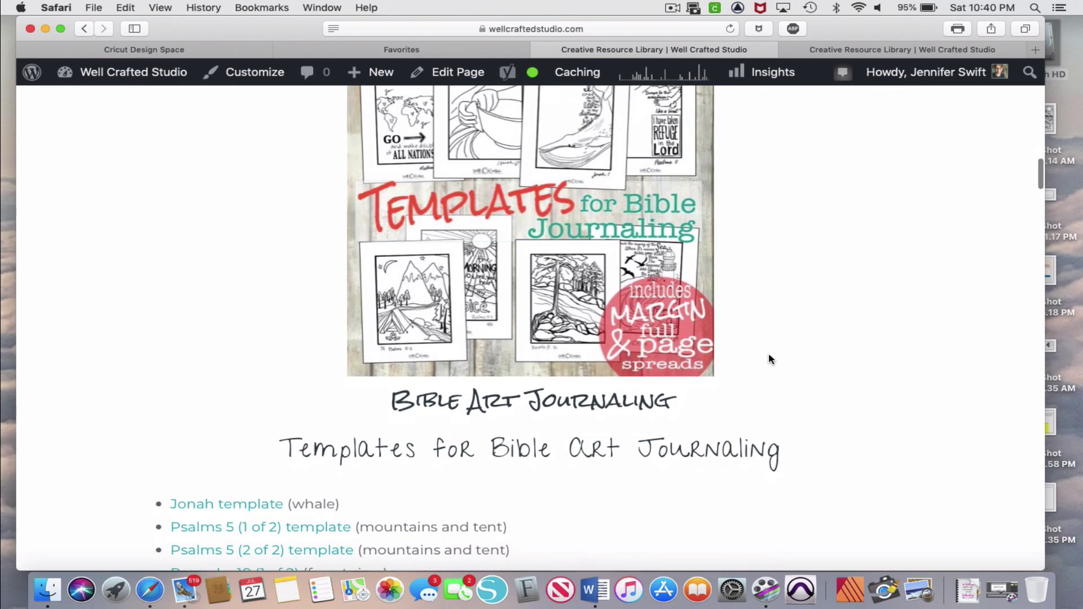
pyautogui.scroll(-2, 768, 359)
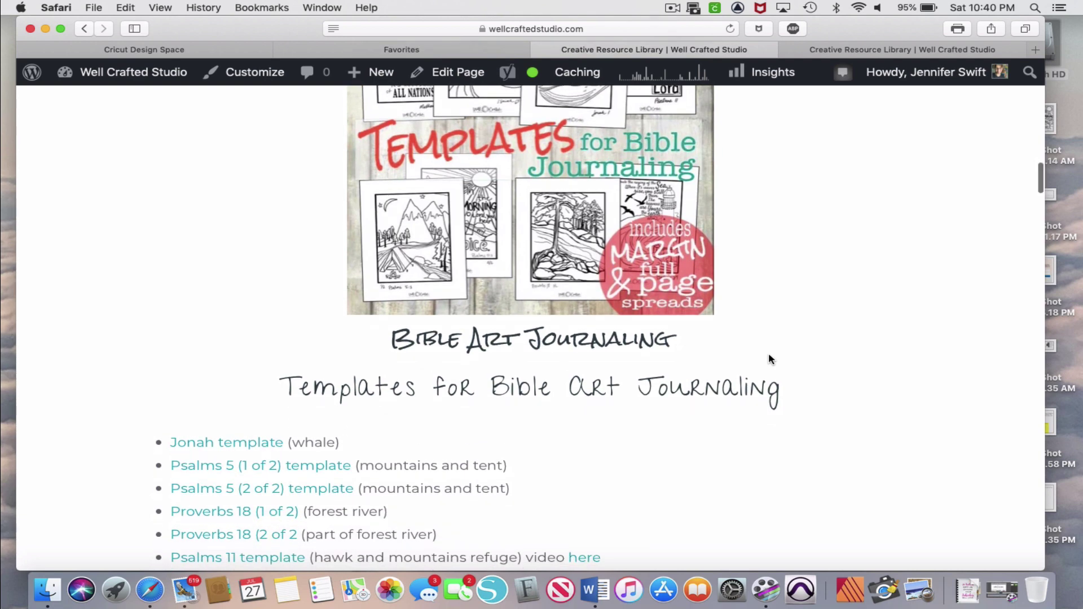
pyautogui.scroll(-2, 768, 360)
pyautogui.scroll(-10, 769, 356)
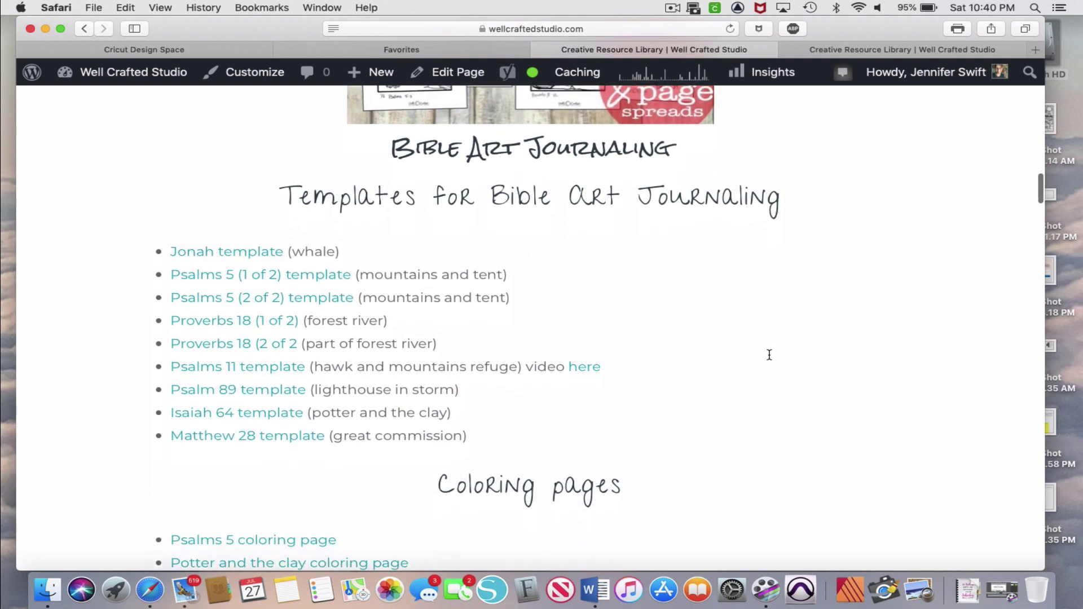
pyautogui.scroll(-20, 770, 359)
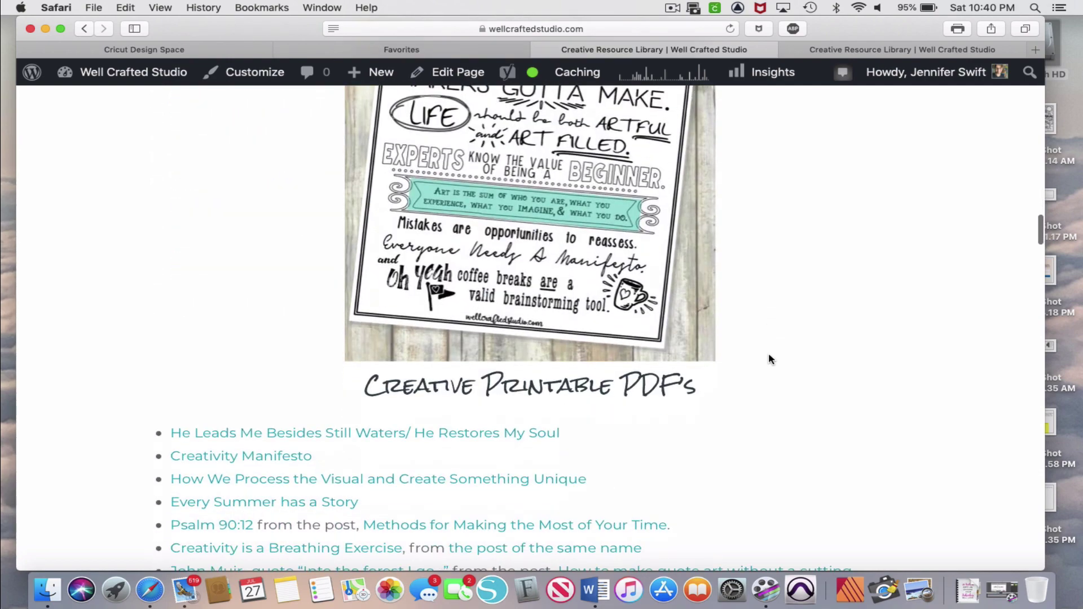
pyautogui.scroll(-12, 769, 359)
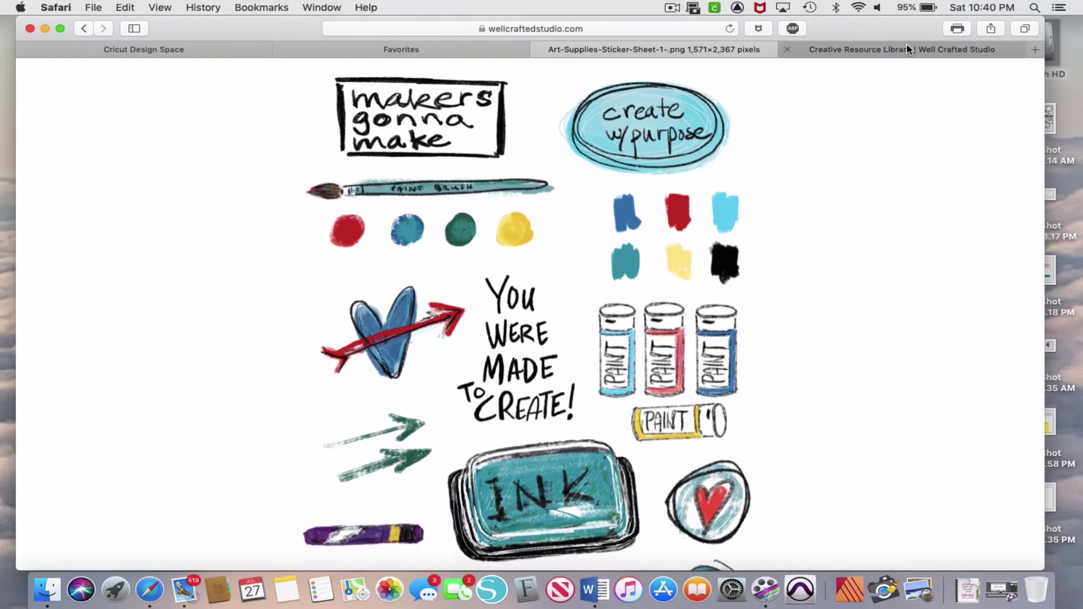
# - Return to the library page, open Art Supplies 2 Sticker Sheet and save the image to Downloads
pyautogui.click(941, 7)
pyautogui.scroll(-15, 481, 290)
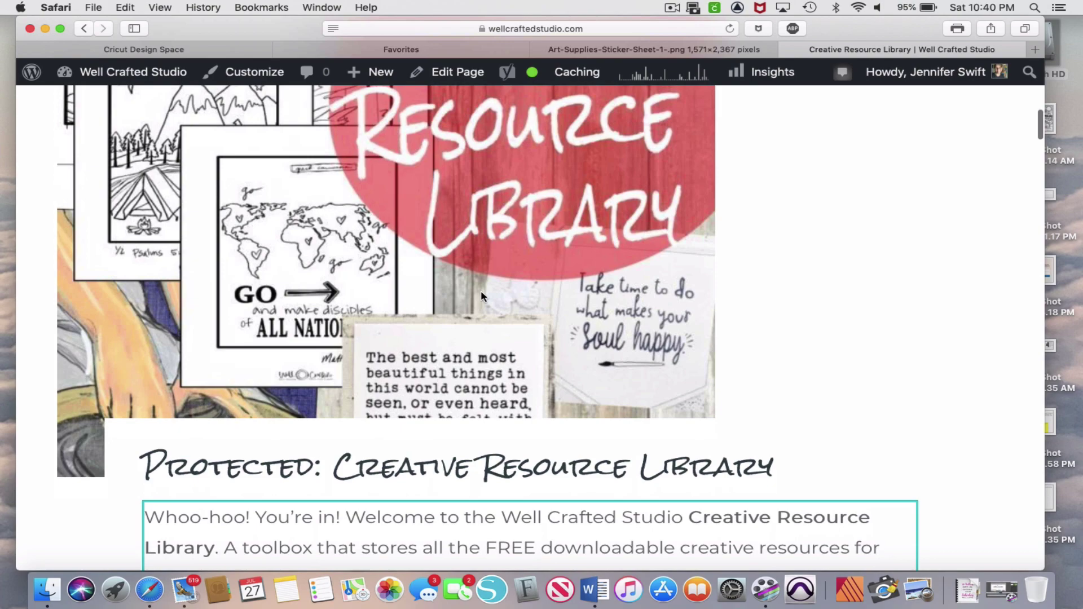
pyautogui.scroll(-20, 481, 293)
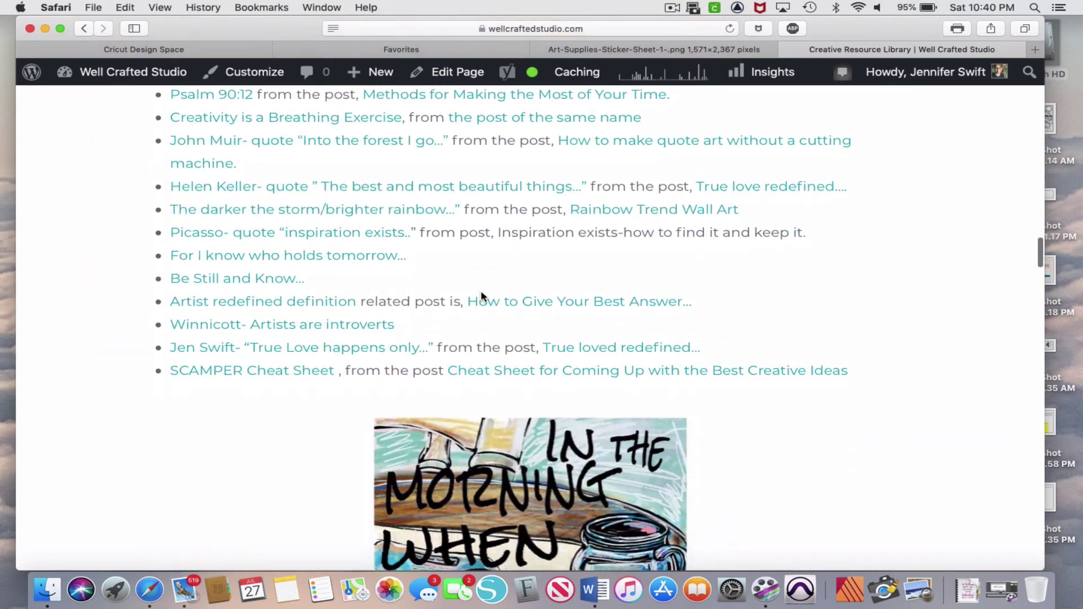
pyautogui.scroll(-20, 483, 298)
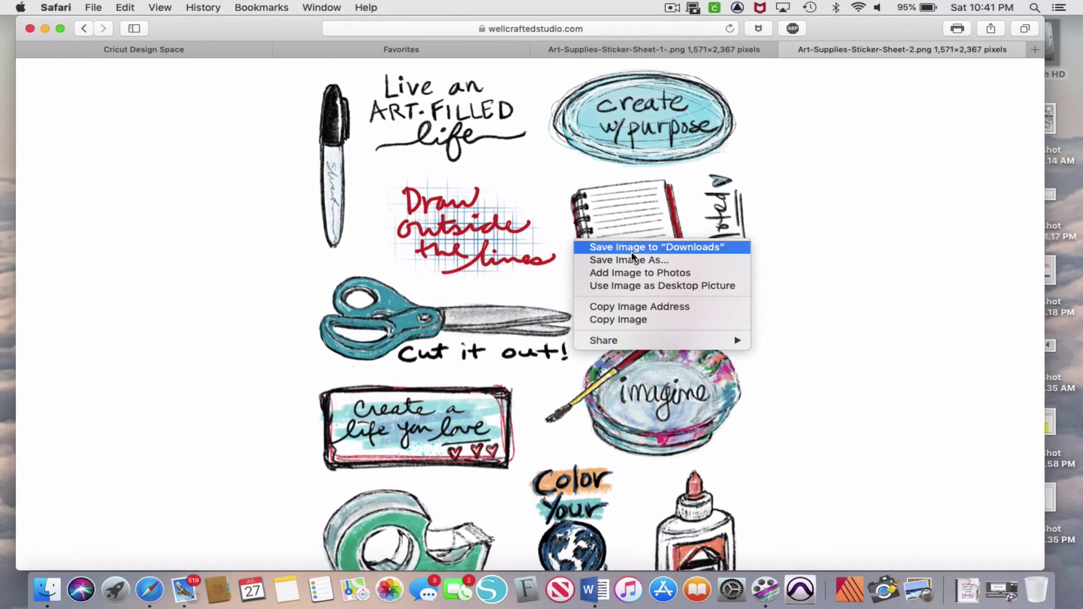
pyautogui.click(632, 247)
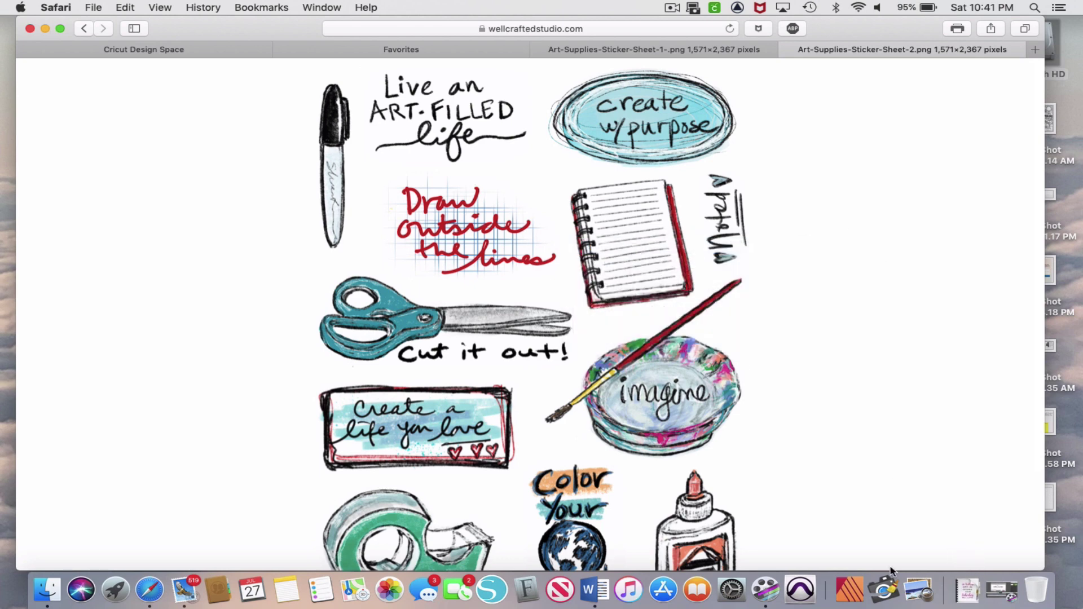
# - In Cricut Design Space, start a new blank project and go to the image upload page
pyautogui.click(209, 52)
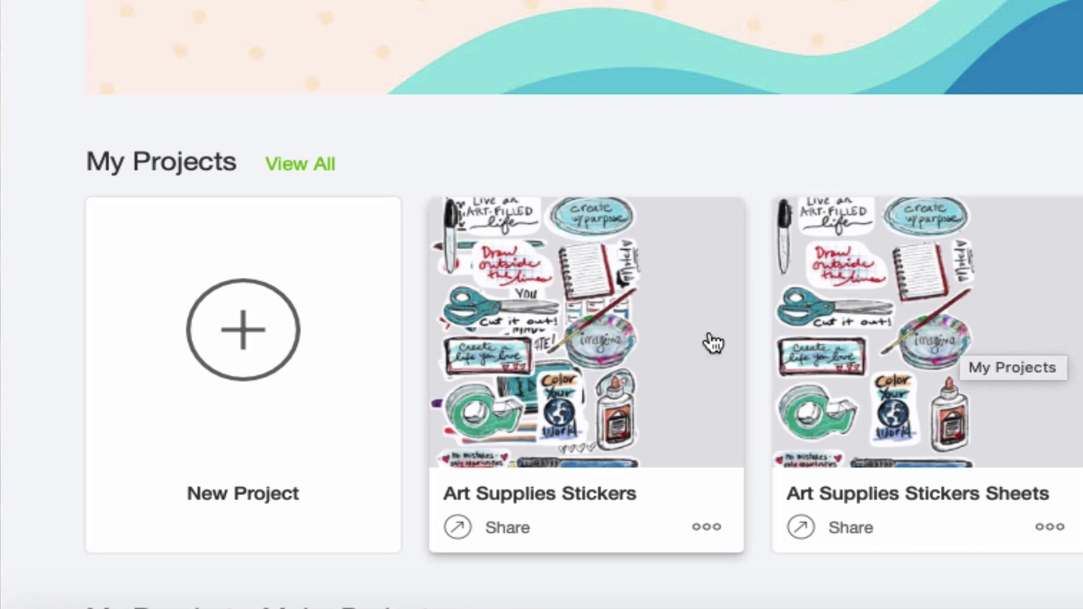
pyautogui.click(257, 324)
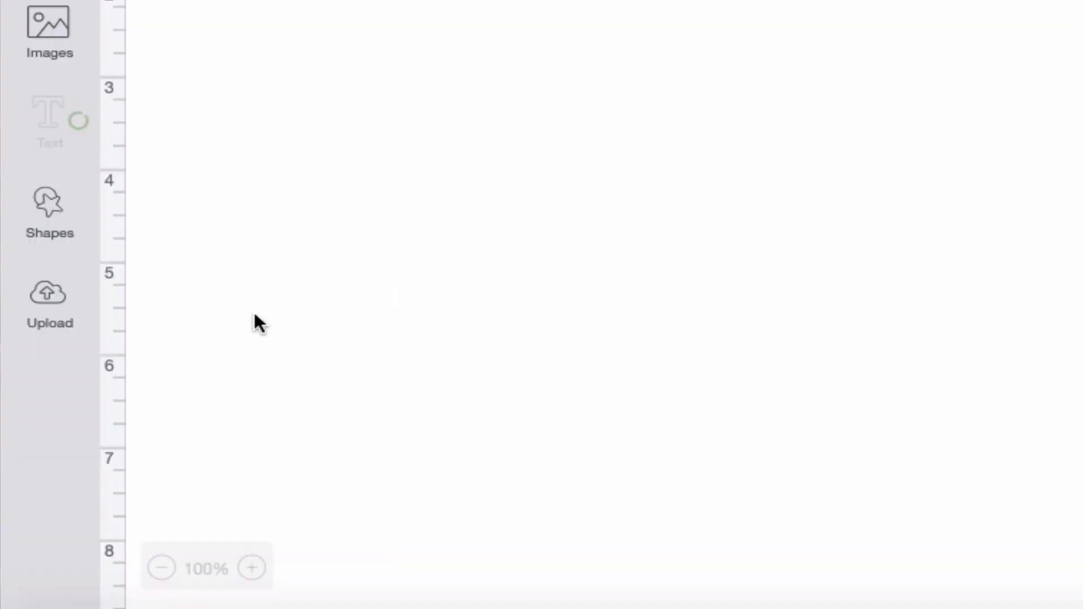
pyautogui.click(59, 321)
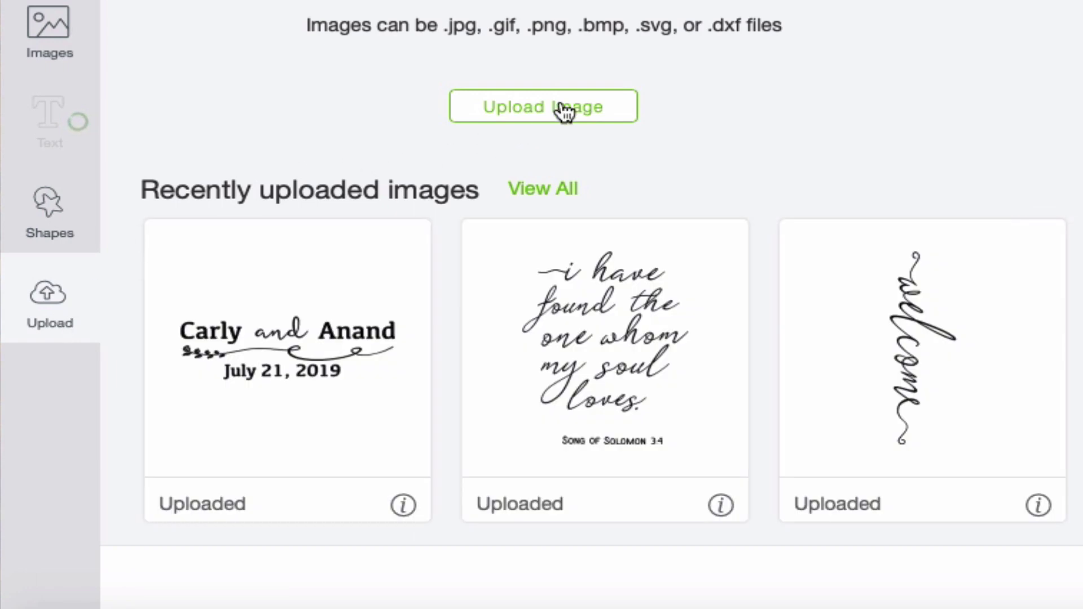
# - Upload Art Supplies Sticker Sheet 1.png from the Downloads folder
pyautogui.click(563, 110)
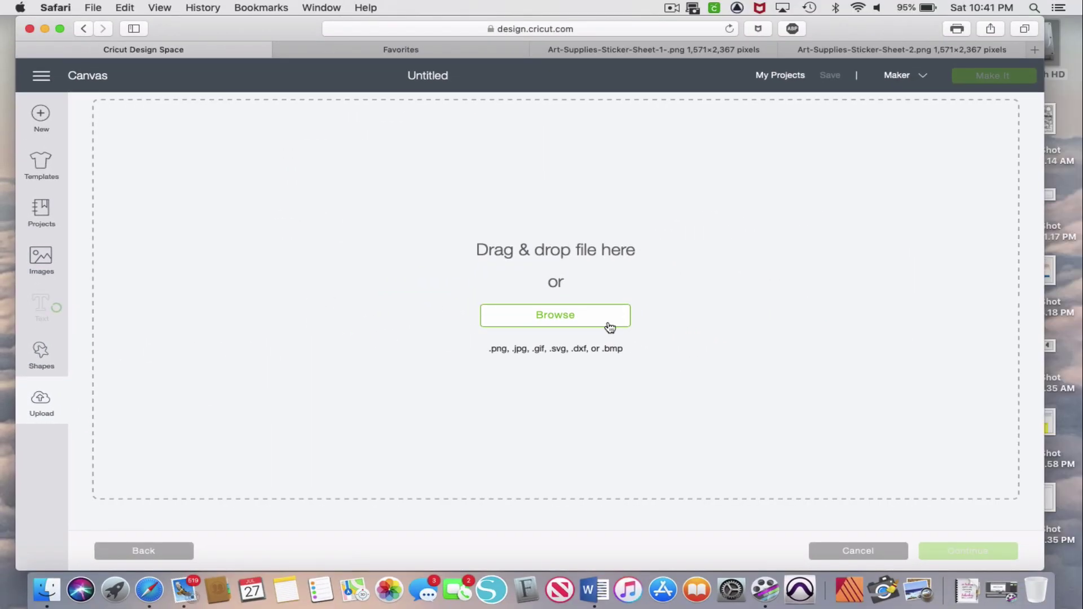
pyautogui.click(626, 314)
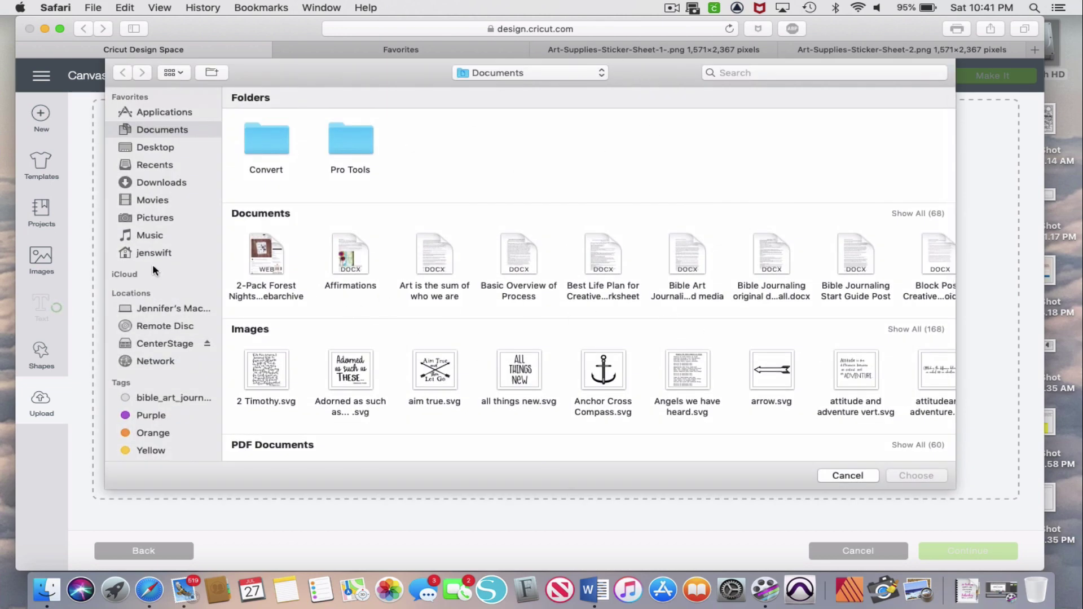
pyautogui.click(155, 183)
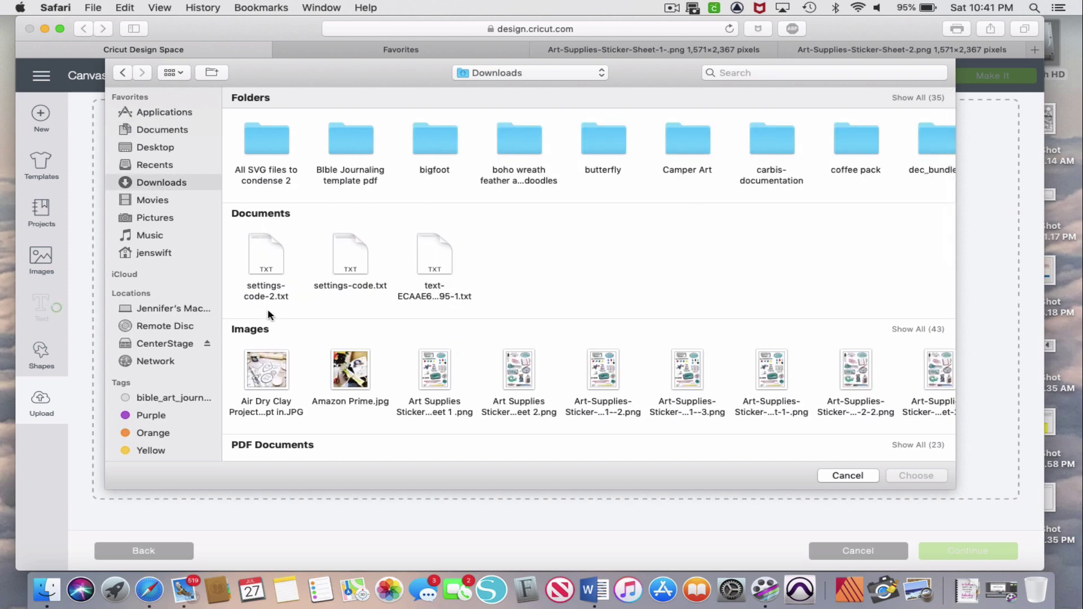
pyautogui.scroll(-3, 319, 340)
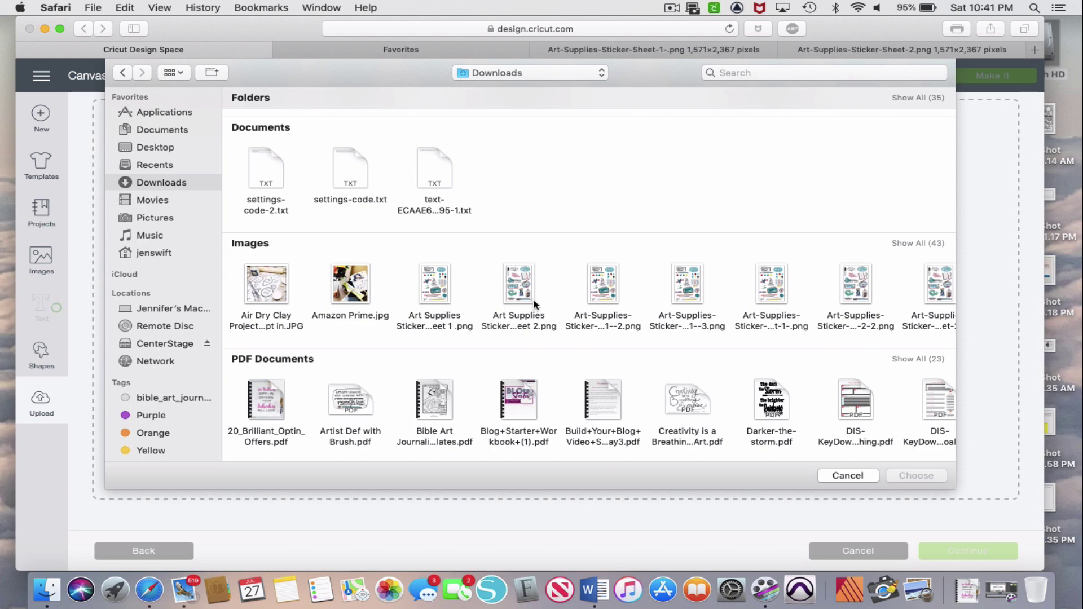
pyautogui.click(441, 302)
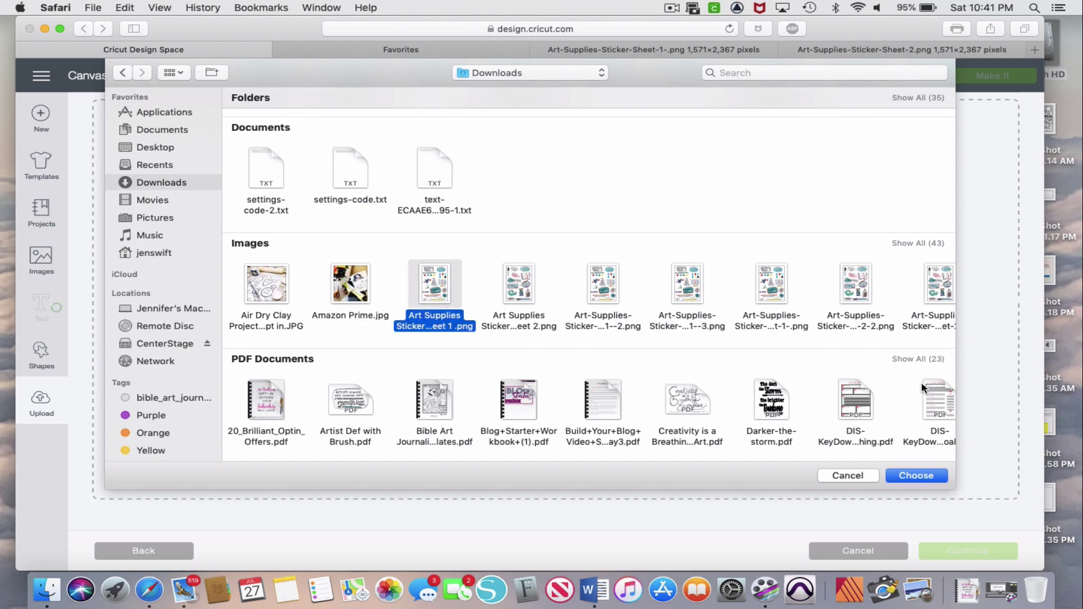
pyautogui.click(910, 477)
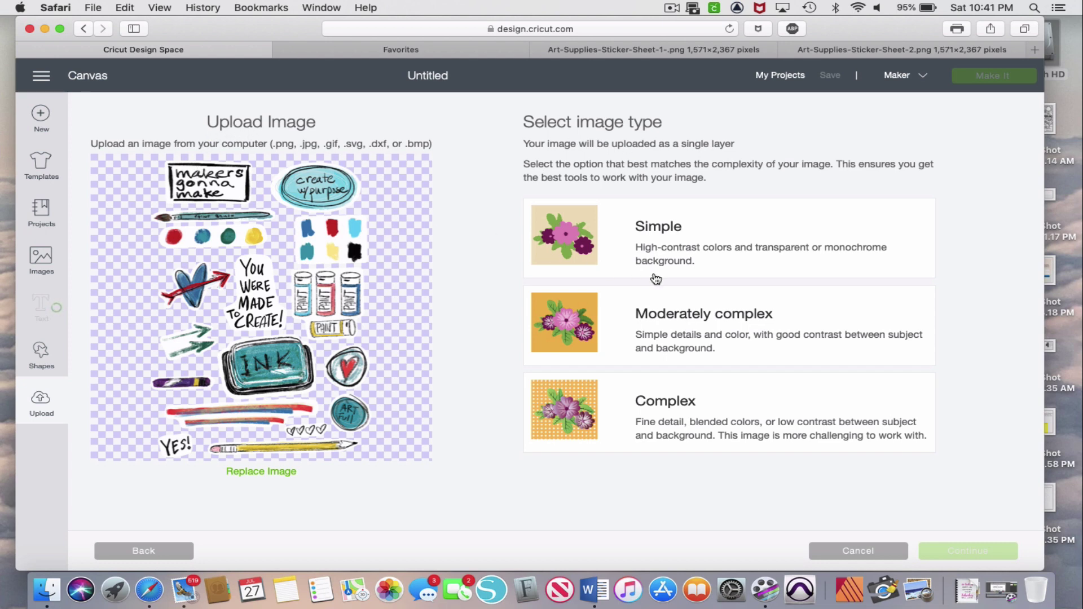
# - Mark the sticker sheet as Moderately complex and continue to Select & erase
pyautogui.click(680, 315)
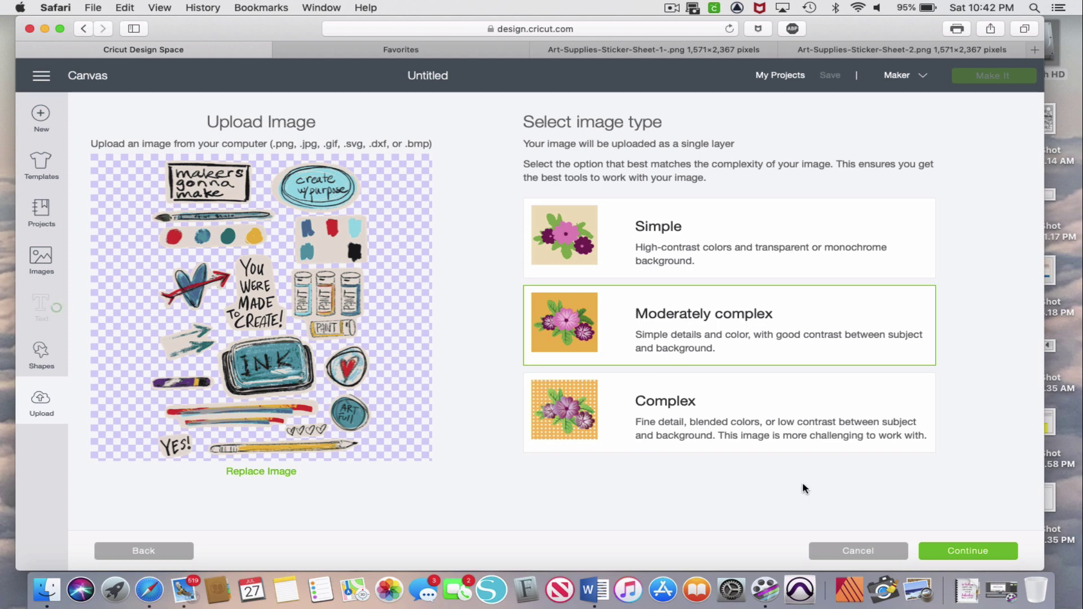
pyautogui.click(979, 552)
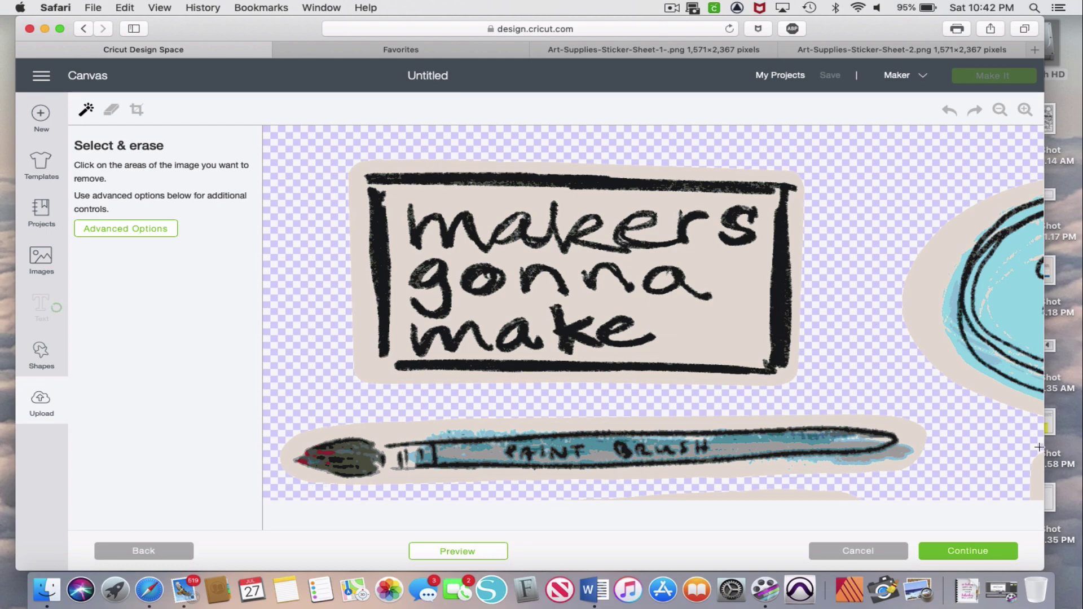
# - Save the sheet as a Print Then Cut image named Art Supplies Sticker Sheet 1
pyautogui.click(969, 552)
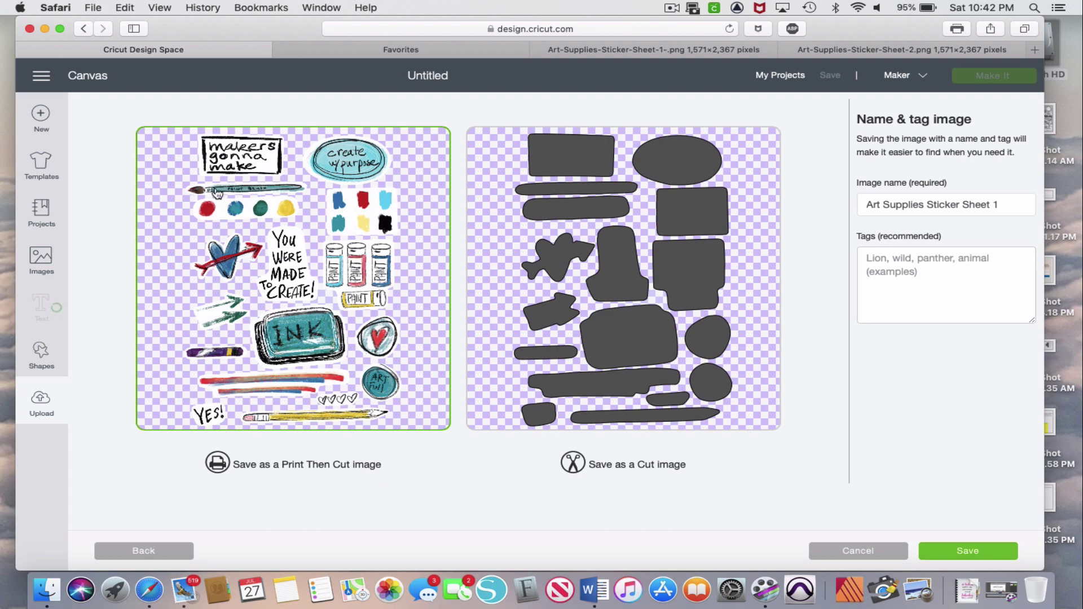
pyautogui.click(972, 549)
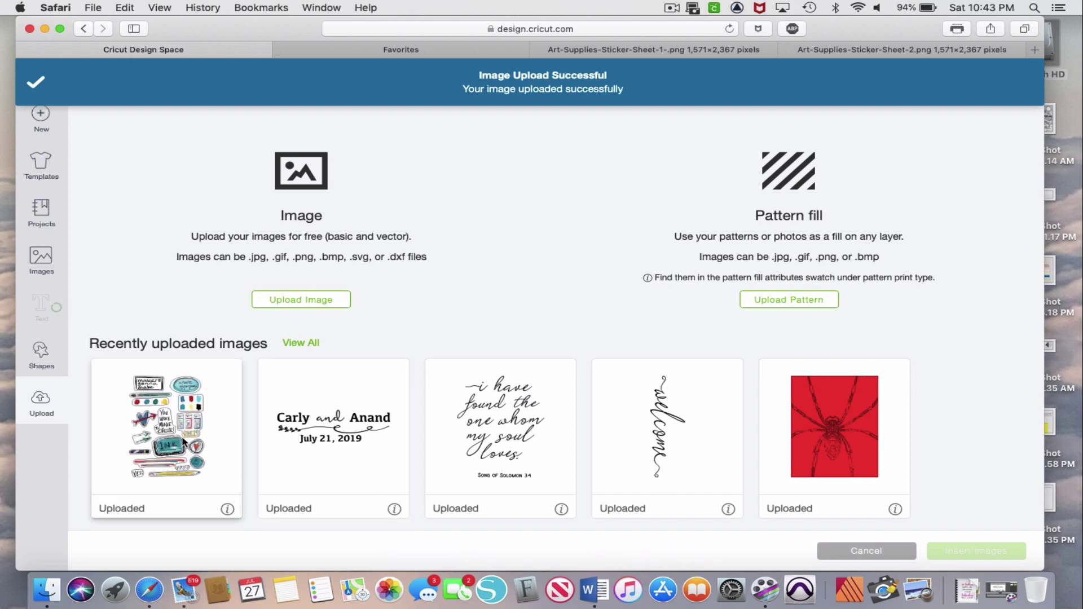
# - Upload the Art Supplies Sticker Sheet 2.png file through Browse
pyautogui.click(301, 299)
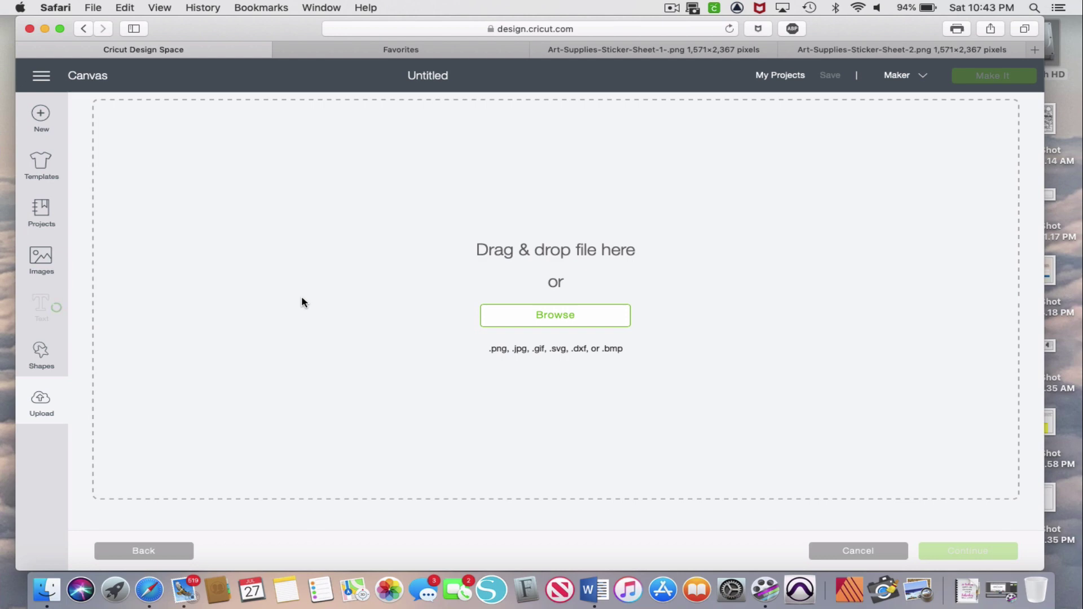
pyautogui.click(576, 326)
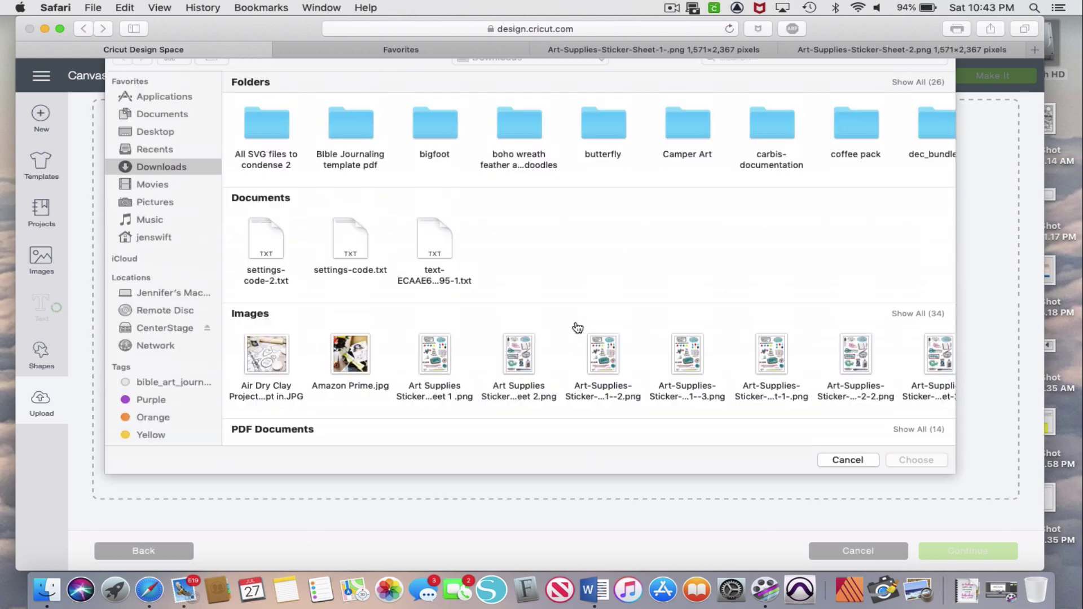
pyautogui.click(529, 388)
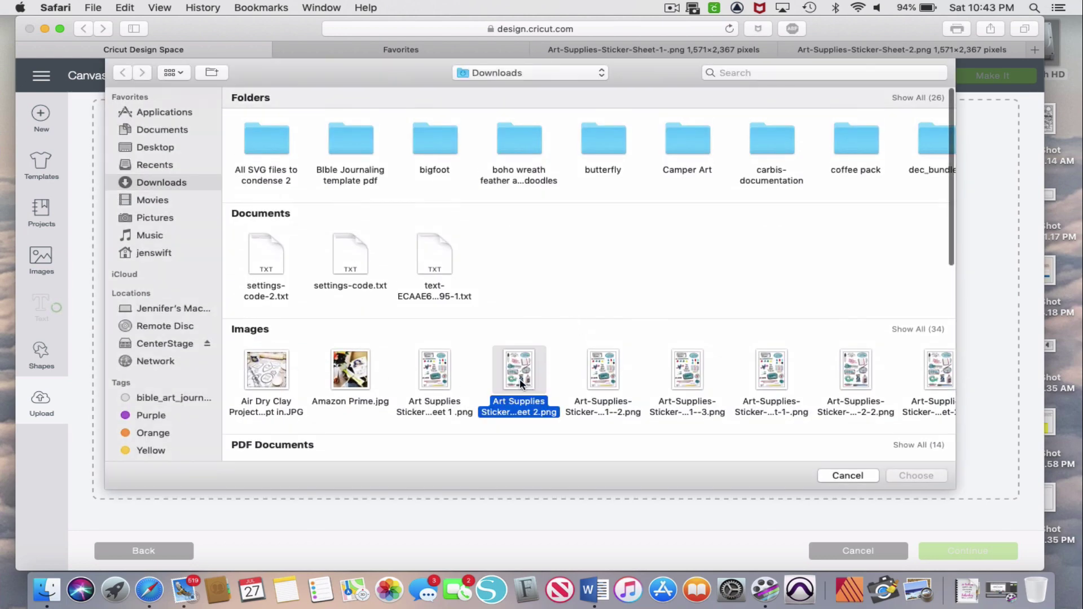
pyautogui.click(916, 476)
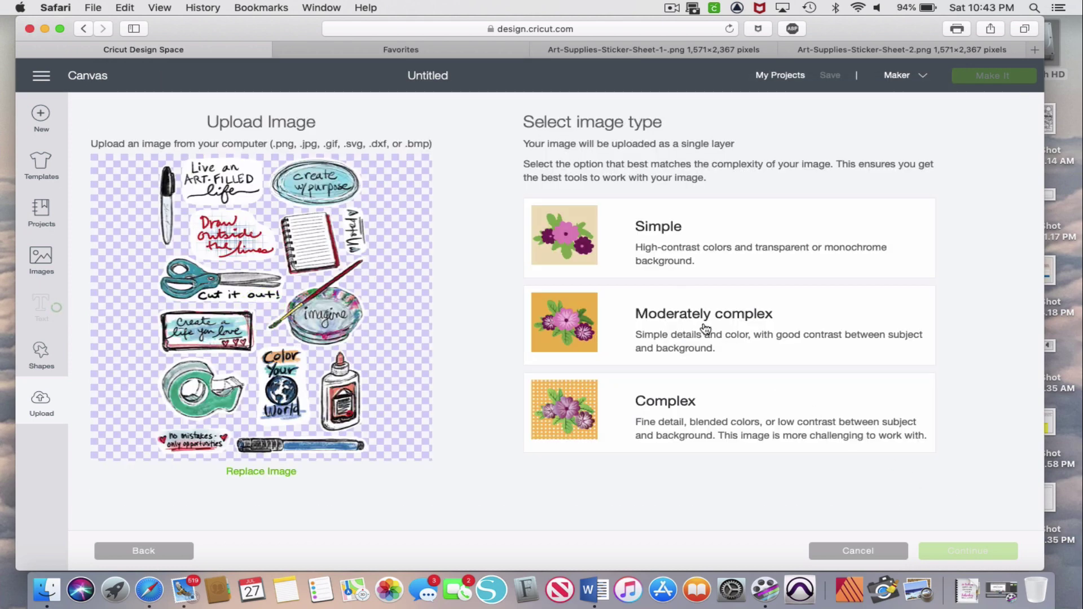
# - Mark it Moderately complex and save as Print Then Cut image Art Supplies Sticker Sheet 2
pyautogui.click(708, 327)
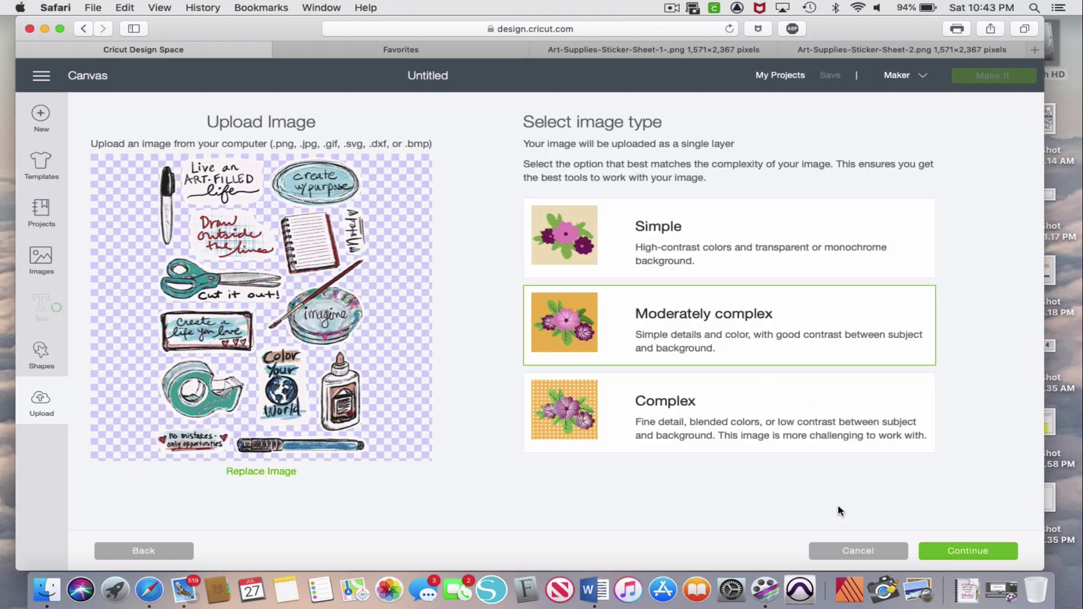
pyautogui.click(956, 554)
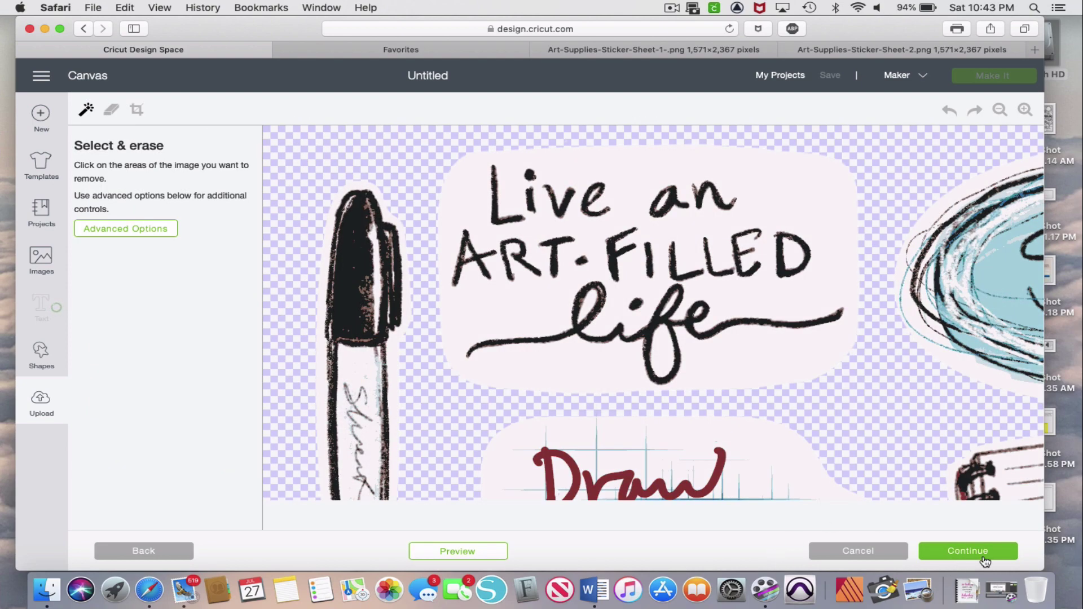
pyautogui.click(984, 558)
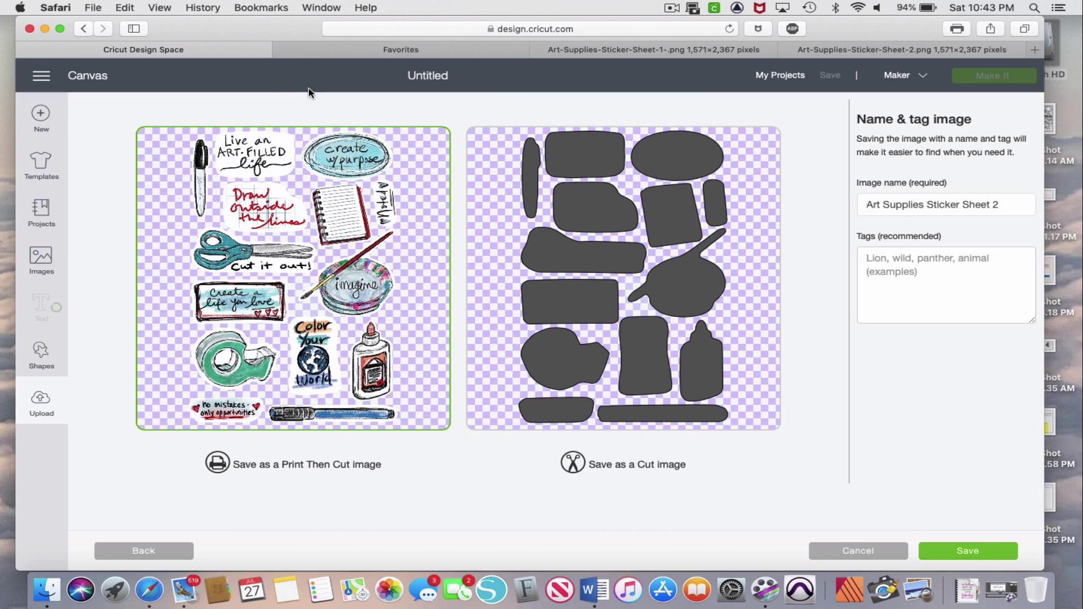
pyautogui.click(980, 552)
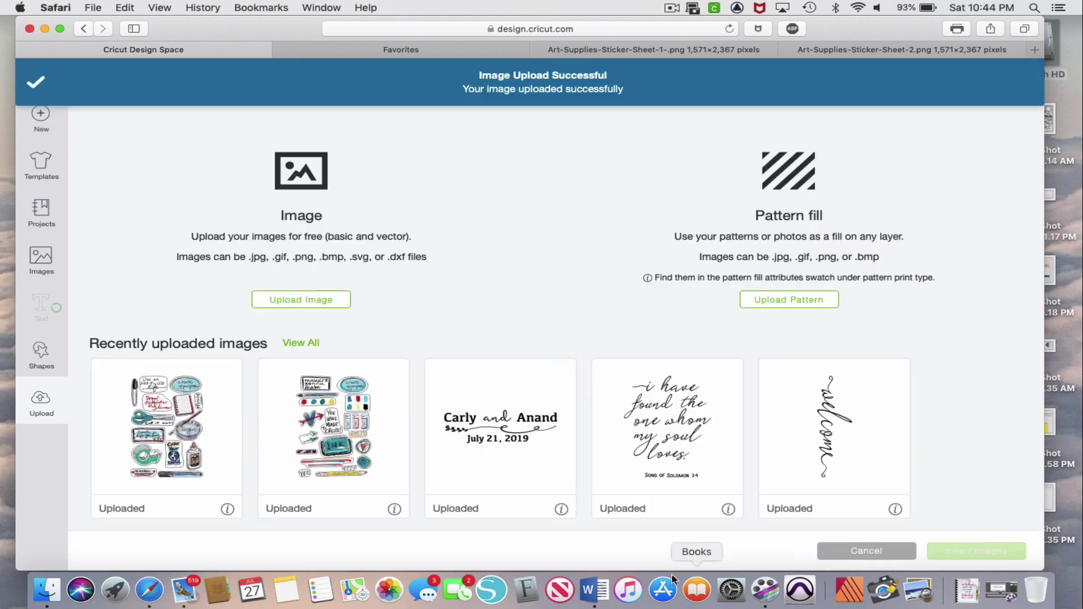
# - Select both sticker sheet thumbnails and insert them onto the canvas
pyautogui.click(216, 462)
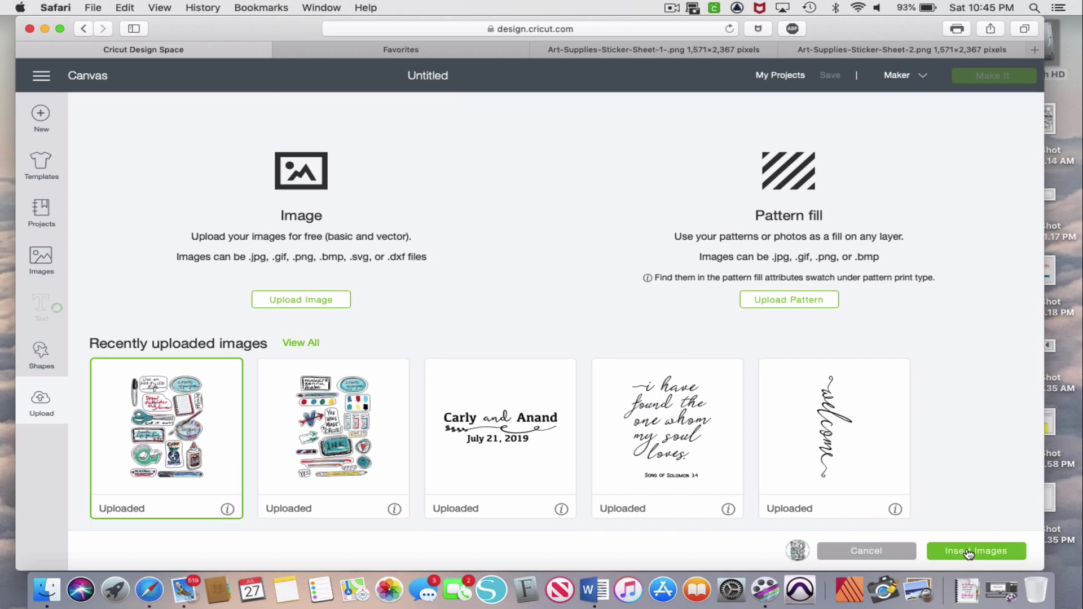
pyautogui.click(356, 485)
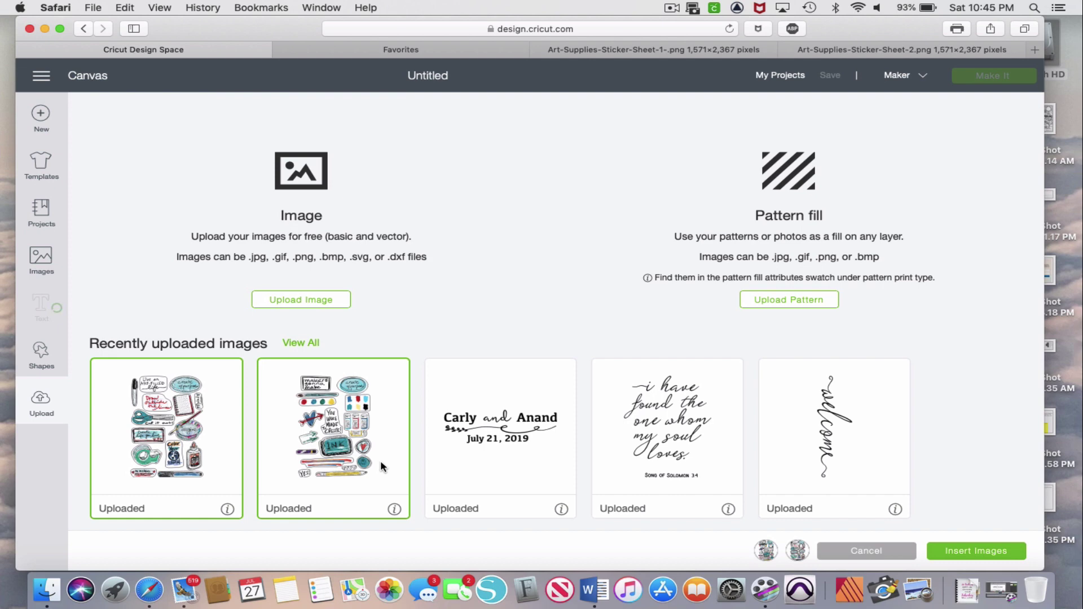
pyautogui.click(991, 557)
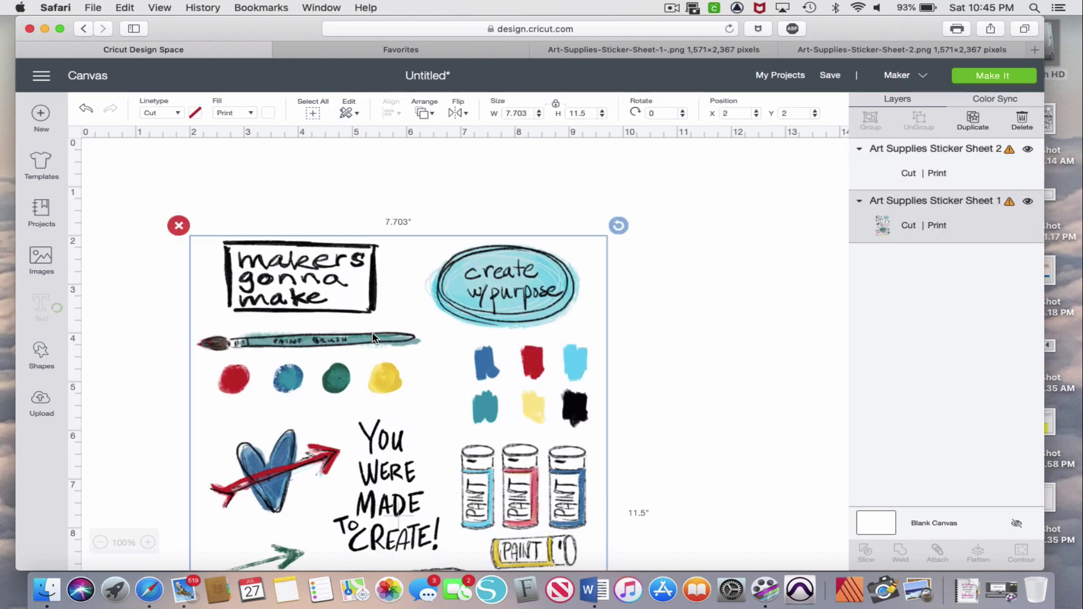
pyautogui.scroll(-3, 372, 333)
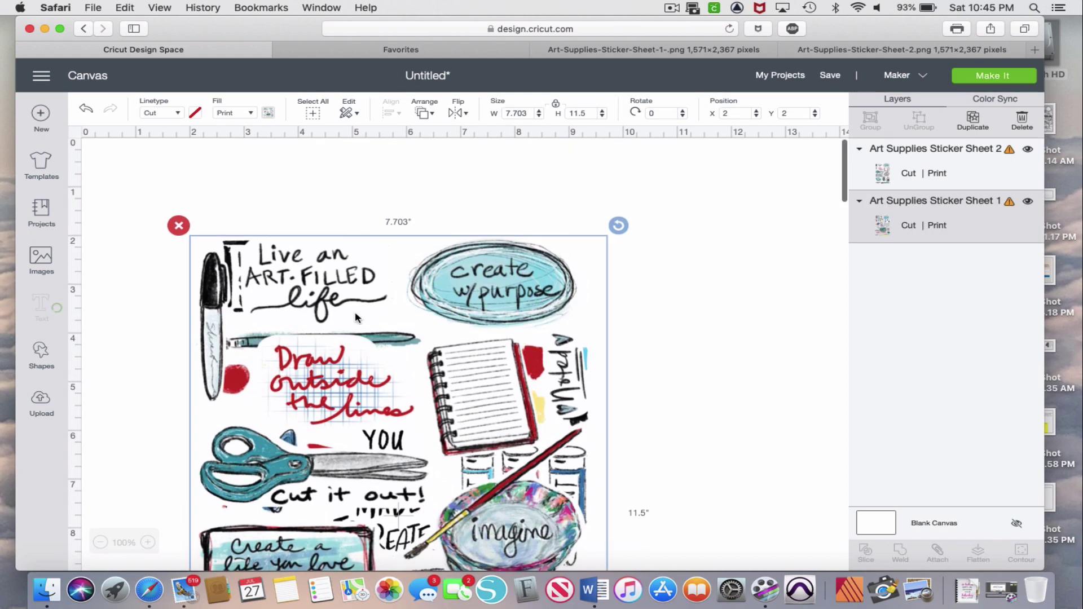
pyautogui.moveTo(287, 353); pyautogui.dragTo(325, 328)
pyautogui.scroll(-10, 324, 327)
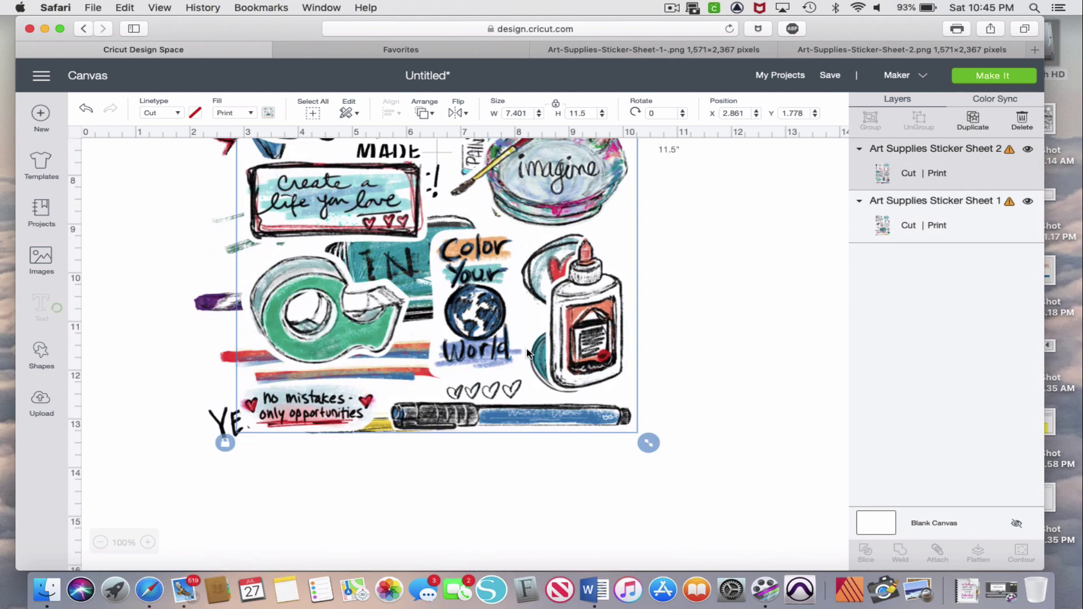
pyautogui.moveTo(696, 311); pyautogui.dragTo(139, 225)
pyautogui.scroll(1, 337, 399)
pyautogui.scroll(8, 337, 399)
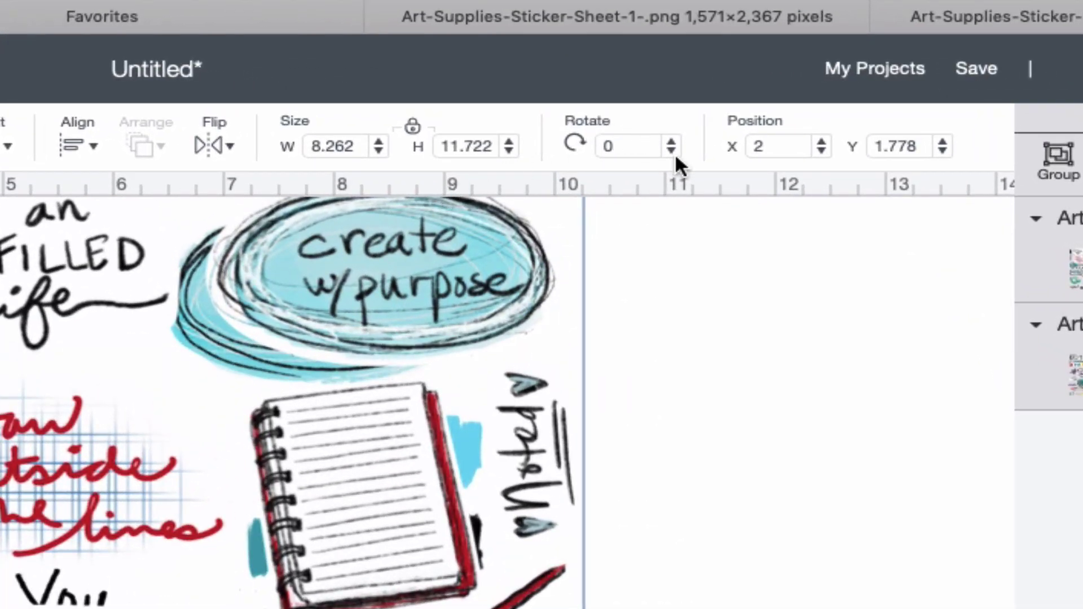
pyautogui.click(637, 139)
pyautogui.write('900')
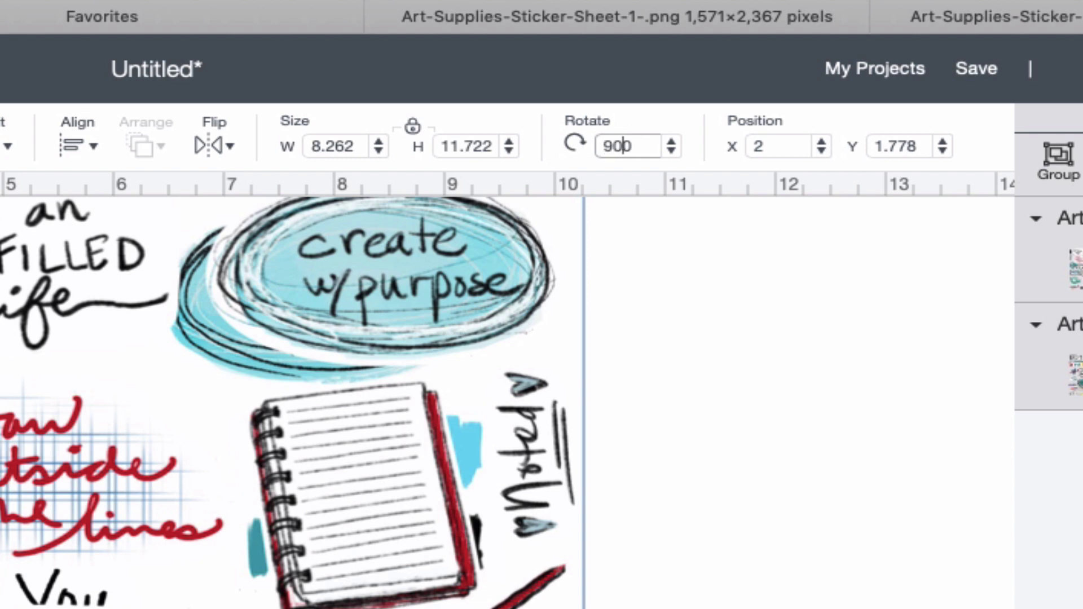
pyautogui.press('Delete')
pyautogui.press('Return')
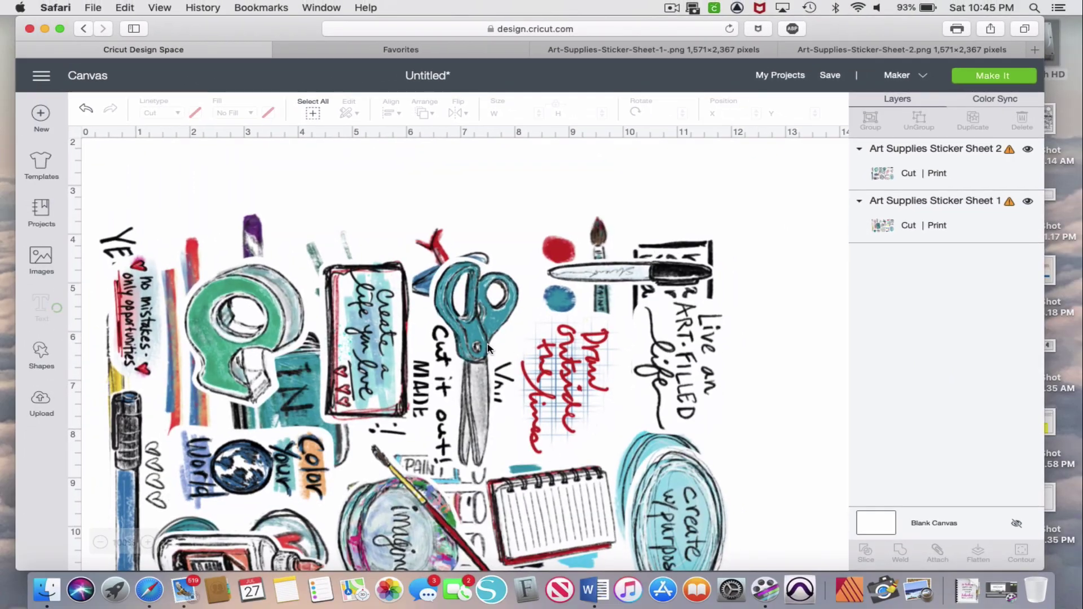
pyautogui.scroll(-3, 488, 347)
pyautogui.scroll(-10, 671, 269)
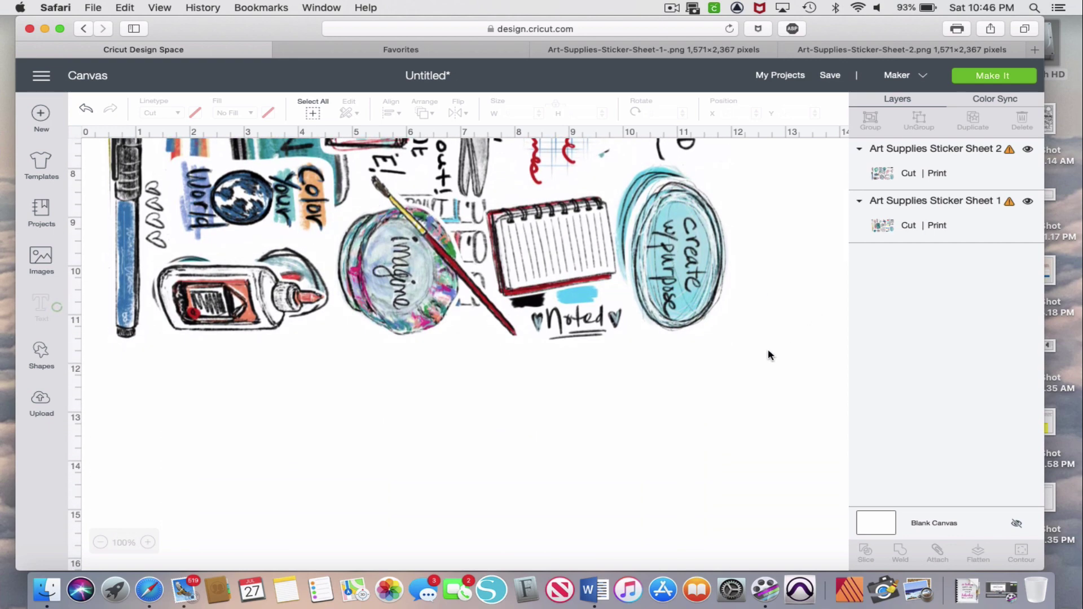
# - Resize the oversized sticker sheet to 6.16 inches wide
pyautogui.moveTo(767, 350); pyautogui.dragTo(513, 139)
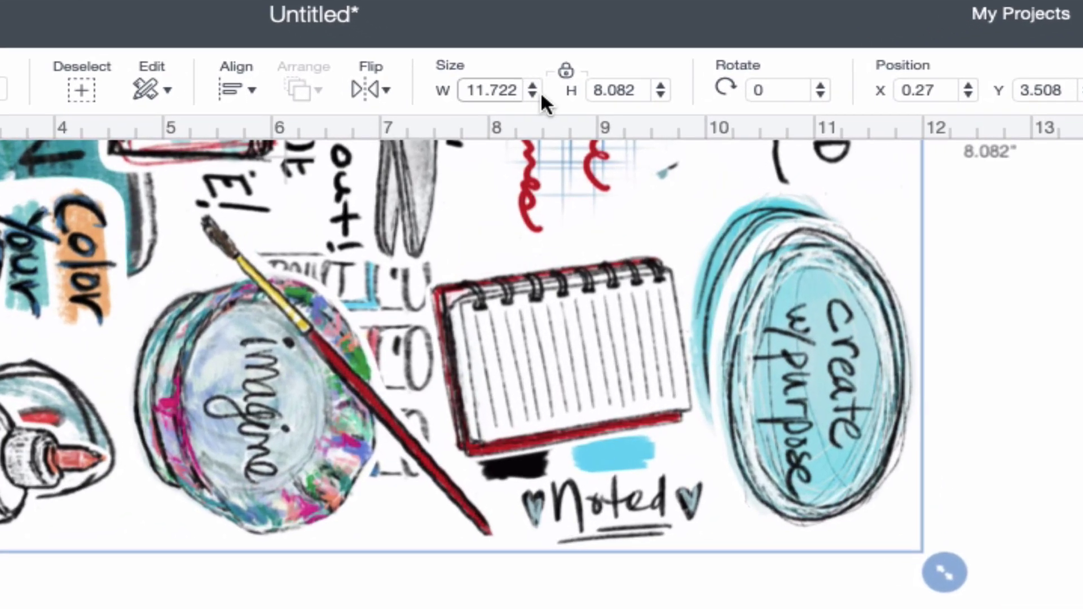
pyautogui.press('BackSpace')
pyautogui.press('BackSpace')
pyautogui.press('BackSpace')
pyautogui.press('BackSpace')
pyautogui.press('BackSpace')
pyautogui.press('BackSpace')
pyautogui.write('6.16')
pyautogui.press('Return')
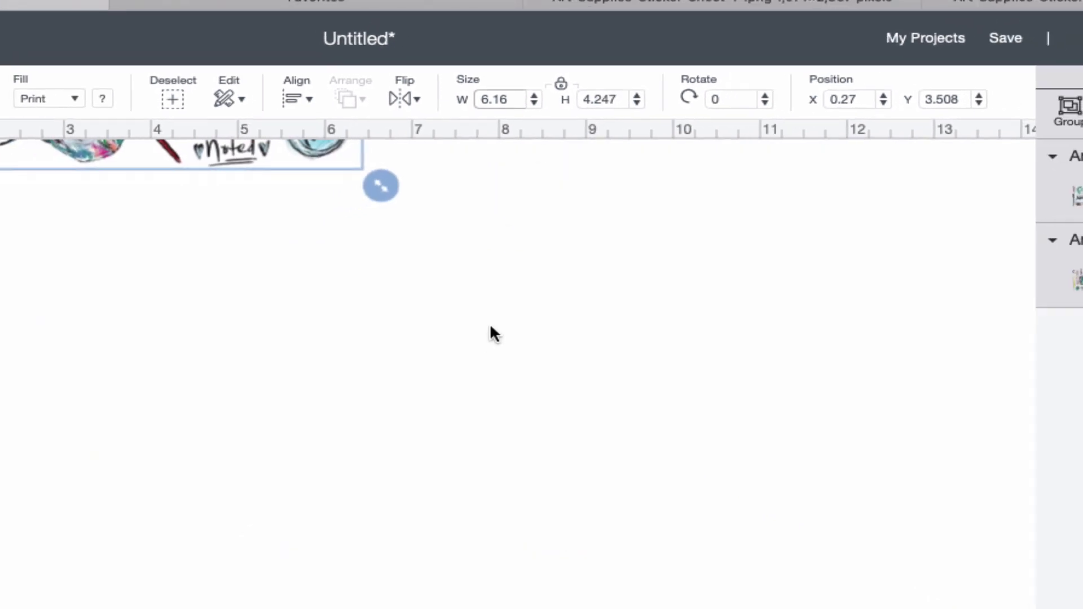
# - Move the shrunken sheet upward and drag the other sheet to the canvas top-left
pyautogui.scroll(5, 493, 316)
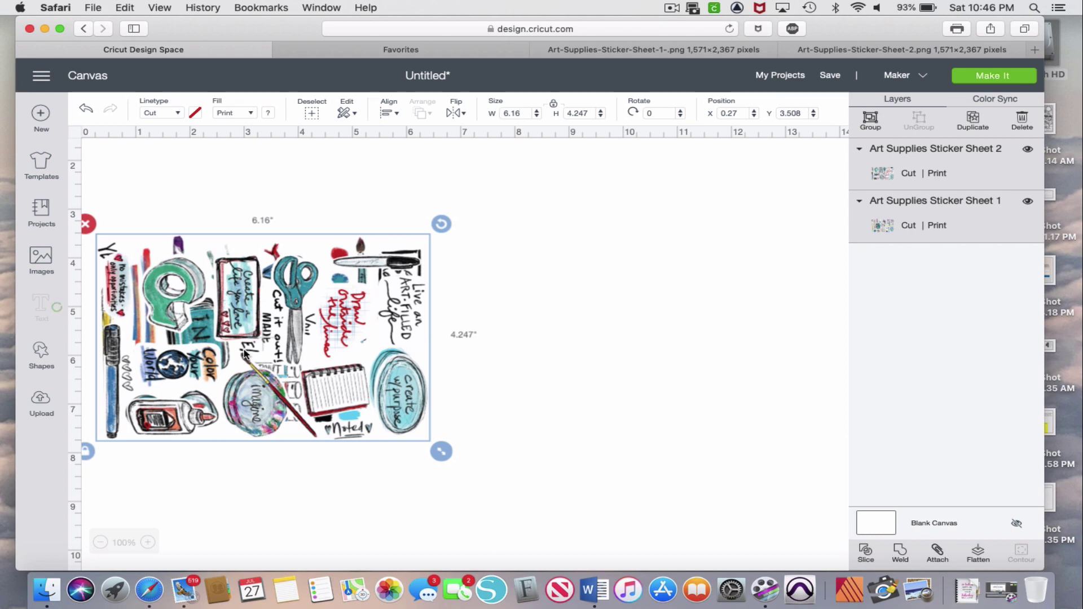
pyautogui.moveTo(244, 354); pyautogui.dragTo(294, 430)
pyautogui.click(293, 414)
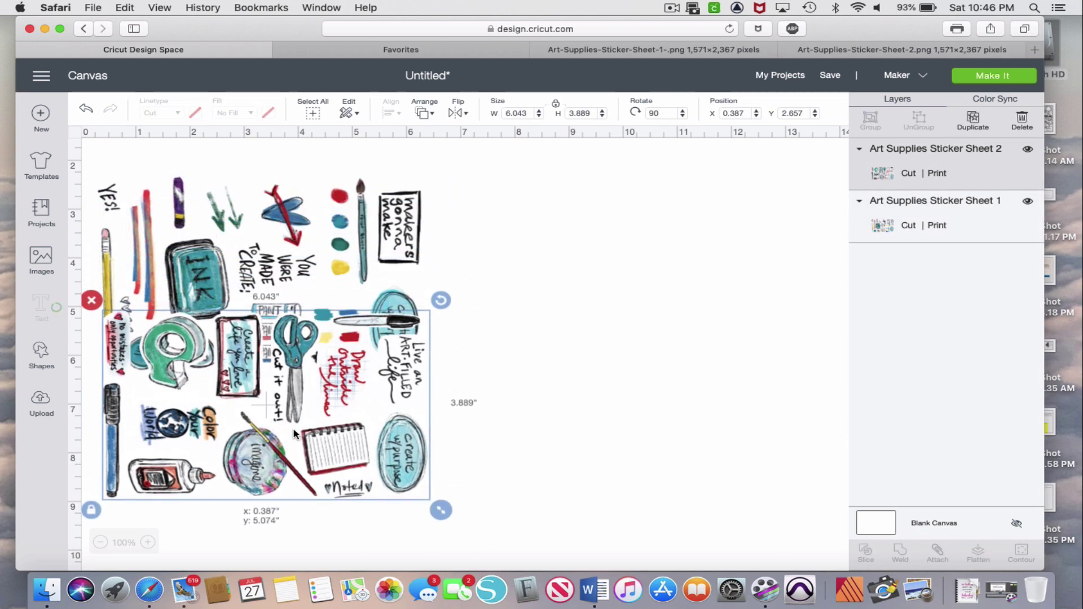
pyautogui.click(279, 232)
pyautogui.moveTo(279, 231); pyautogui.dragTo(265, 196)
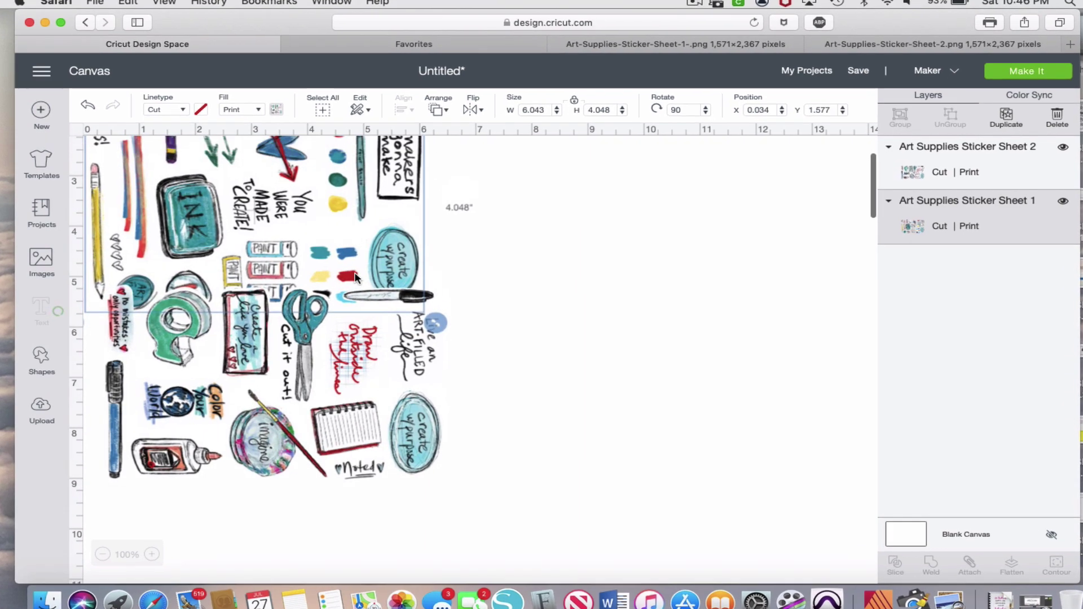
# - Move one sheet to the canvas top and align the other beneath it at Y 5.115 in
pyautogui.scroll(3, 346, 276)
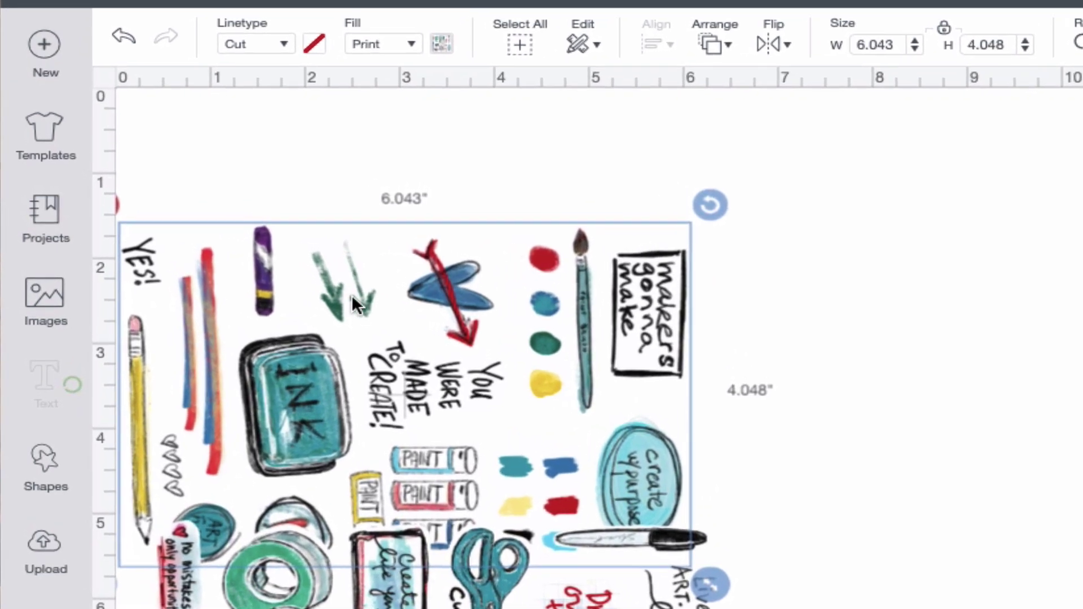
pyautogui.moveTo(306, 284); pyautogui.dragTo(348, 164)
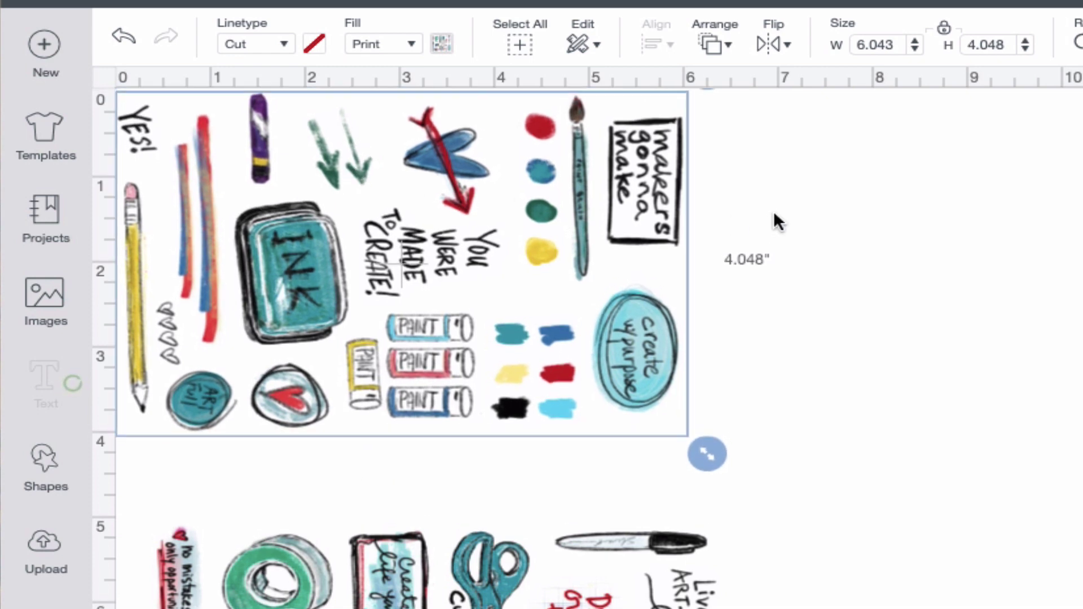
pyautogui.scroll(-6, 441, 545)
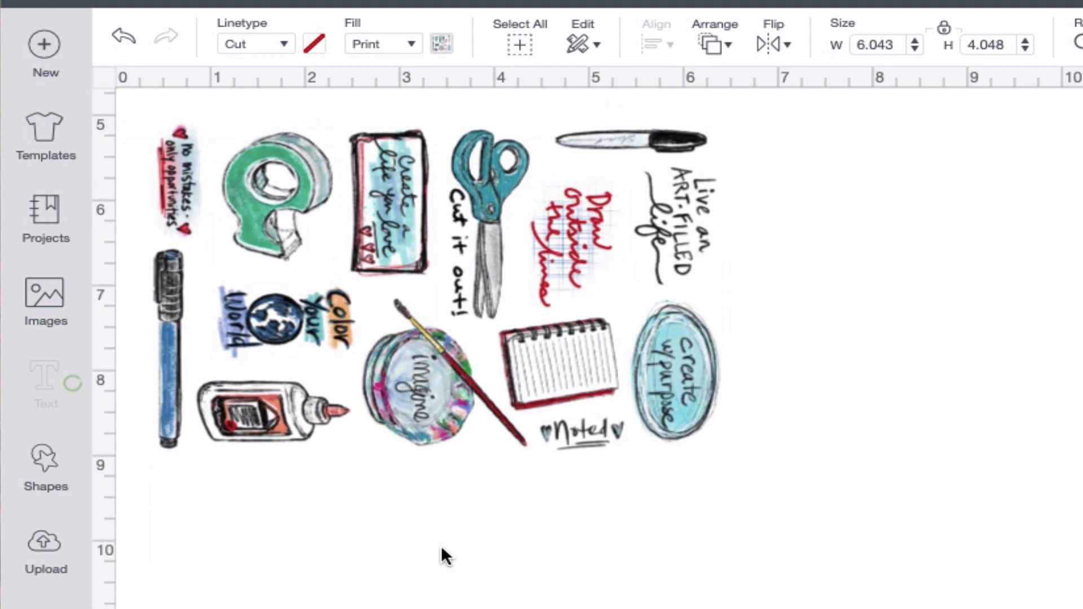
pyautogui.moveTo(384, 486); pyautogui.dragTo(347, 497)
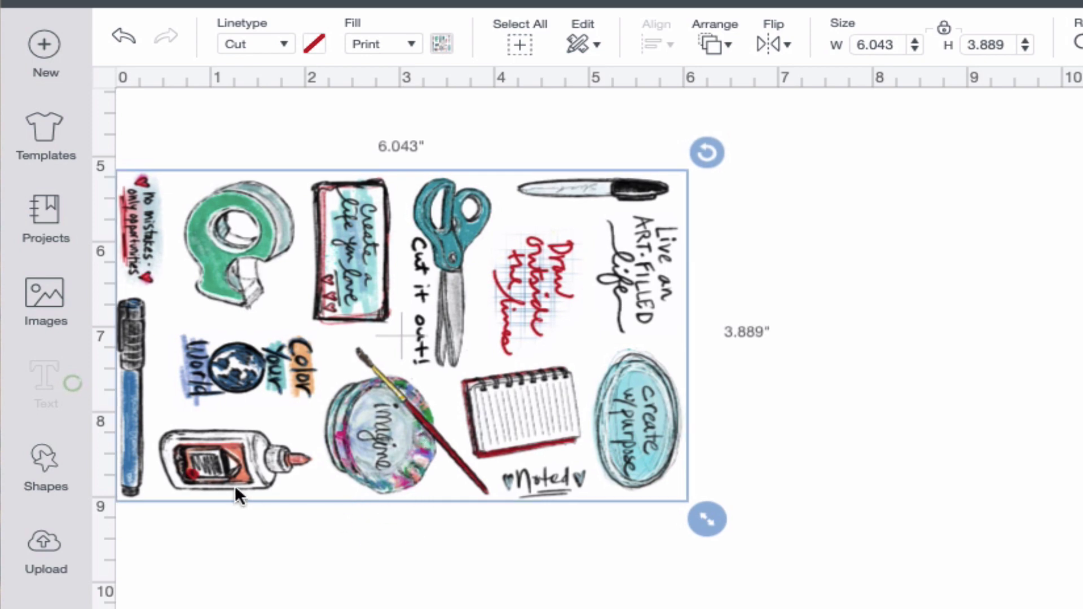
pyautogui.moveTo(226, 480); pyautogui.dragTo(235, 481)
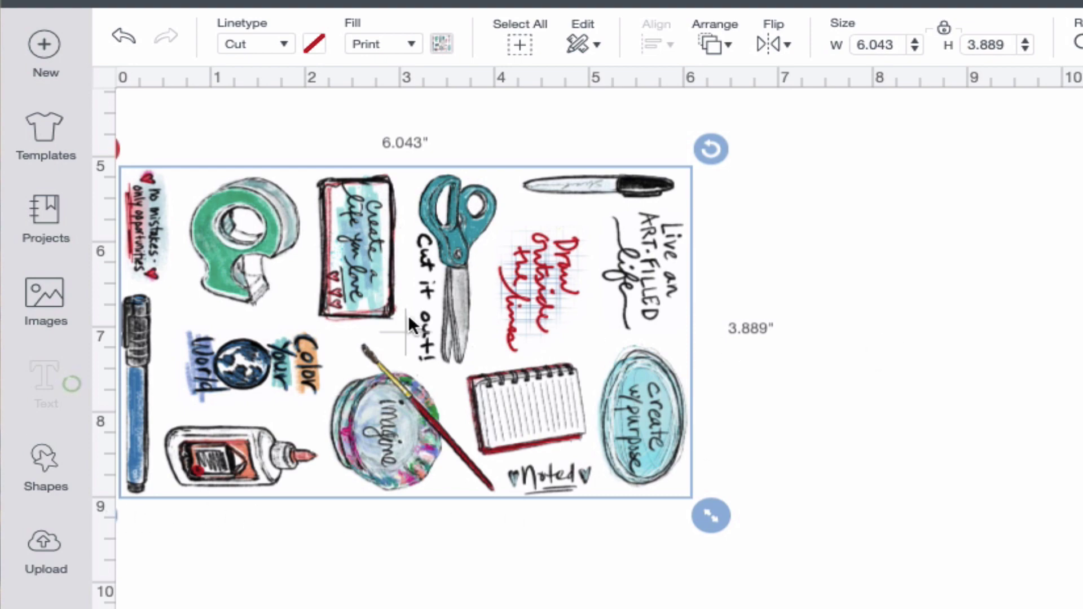
pyautogui.scroll(5, 471, 353)
pyautogui.scroll(-4, 470, 354)
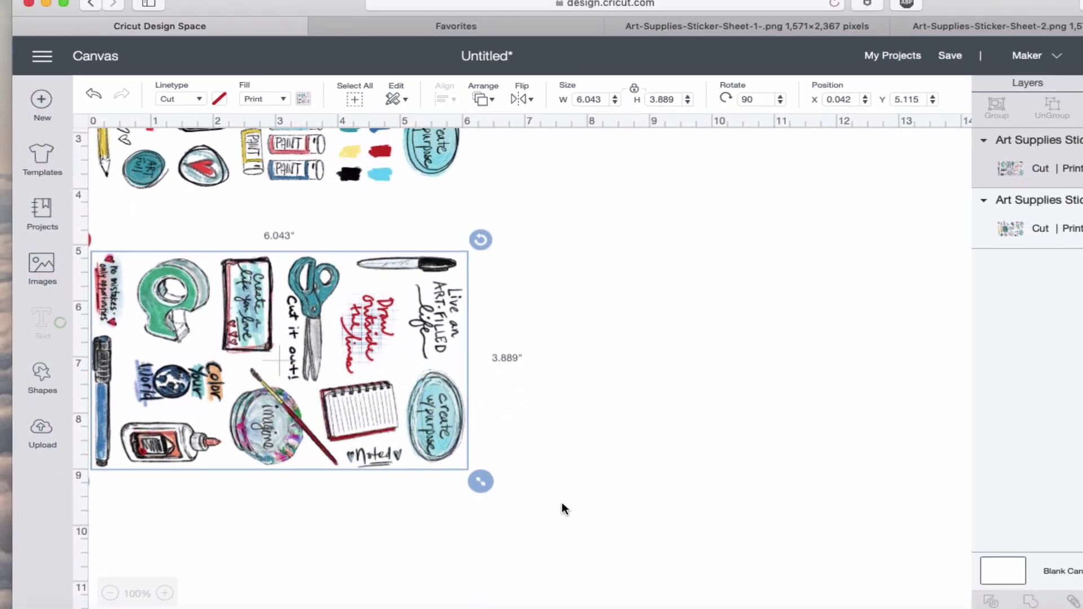
# - Select both sticker sheets, attach them, and send the design to the mat preview
pyautogui.moveTo(624, 553); pyautogui.dragTo(181, 109)
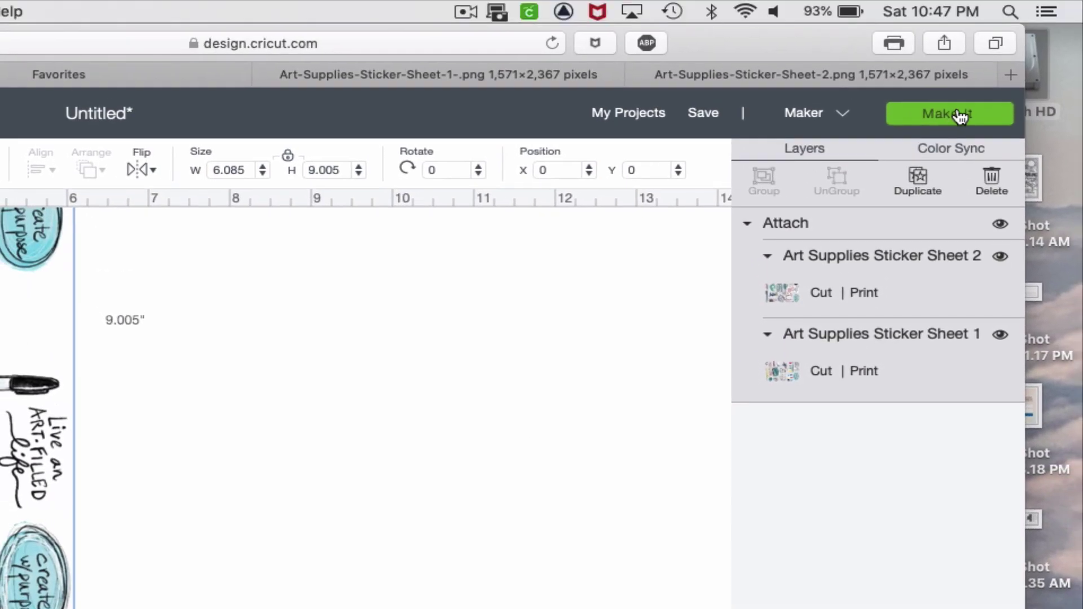
pyautogui.click(961, 116)
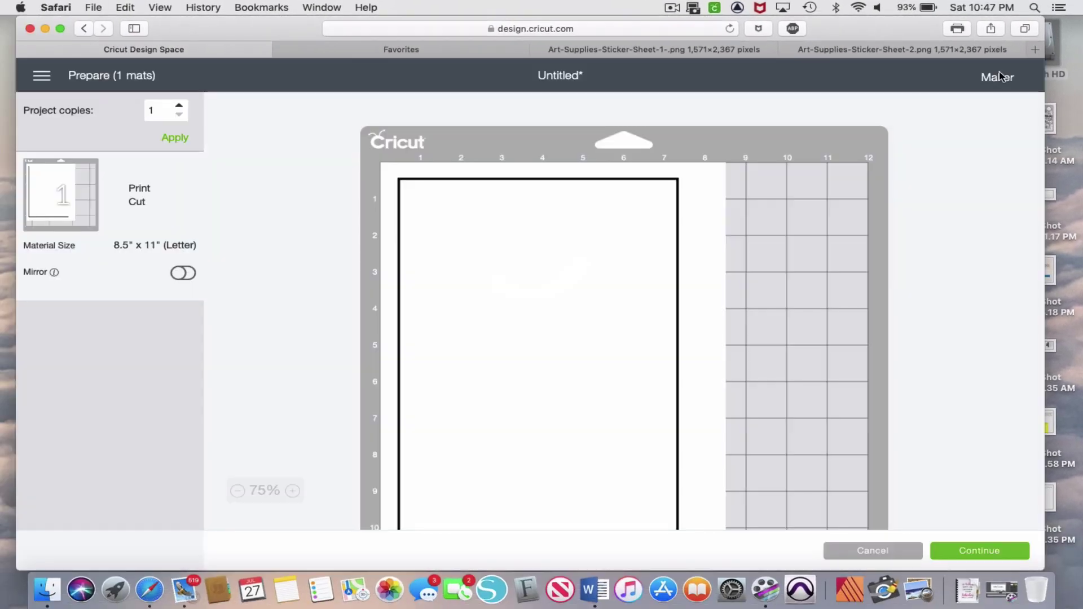
# - Review the 8.5" × 11" Letter mat preview and continue to the make steps
pyautogui.scroll(-3, 613, 288)
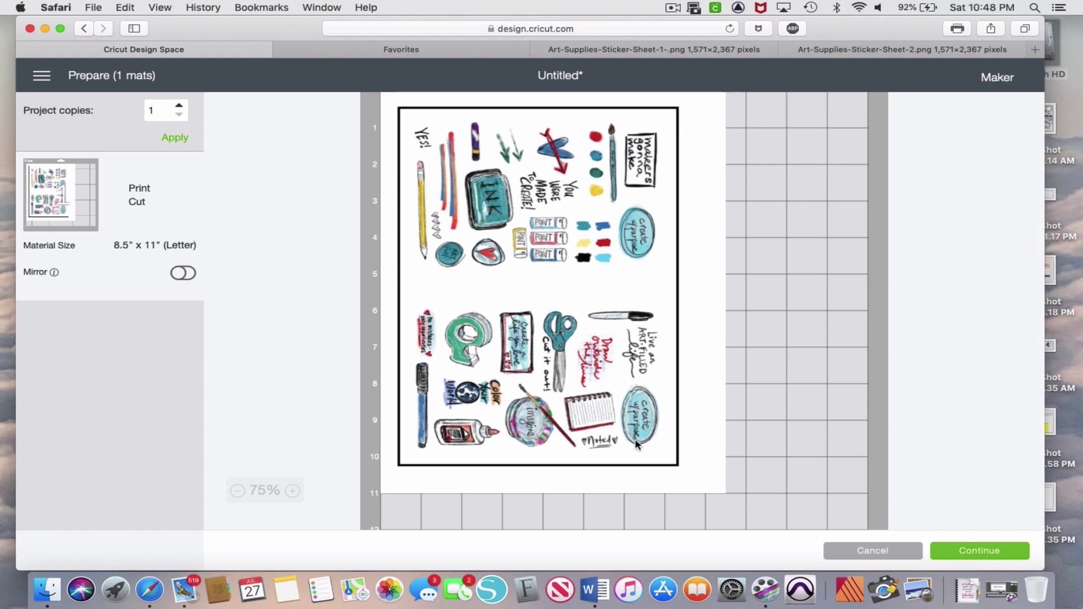
pyautogui.click(976, 556)
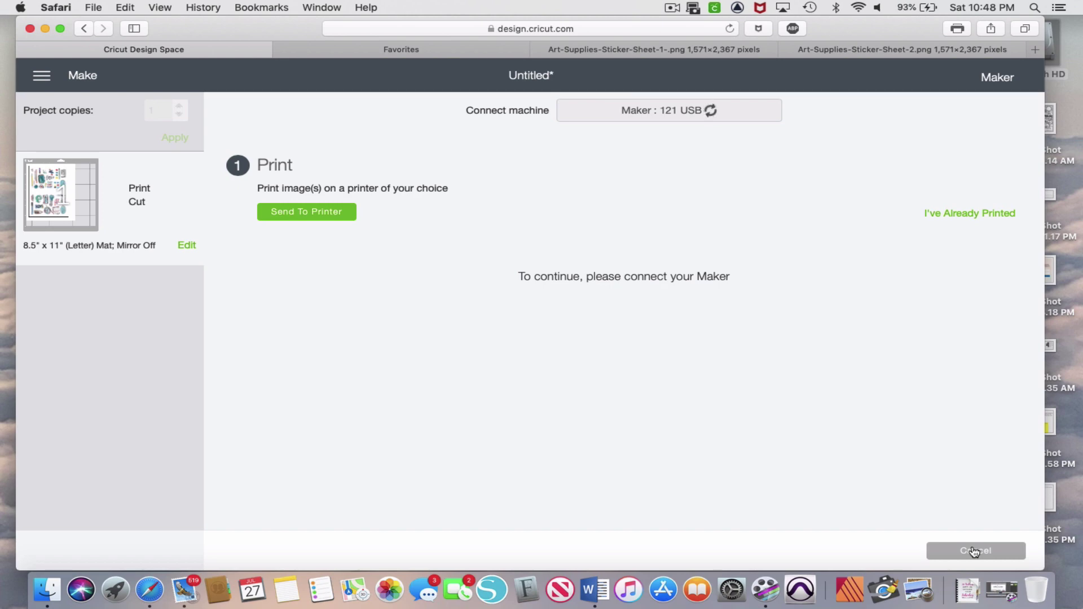
# - Connect the Maker and print the sticker page on the EPSON WF-4730 Series 2
pyautogui.click(723, 114)
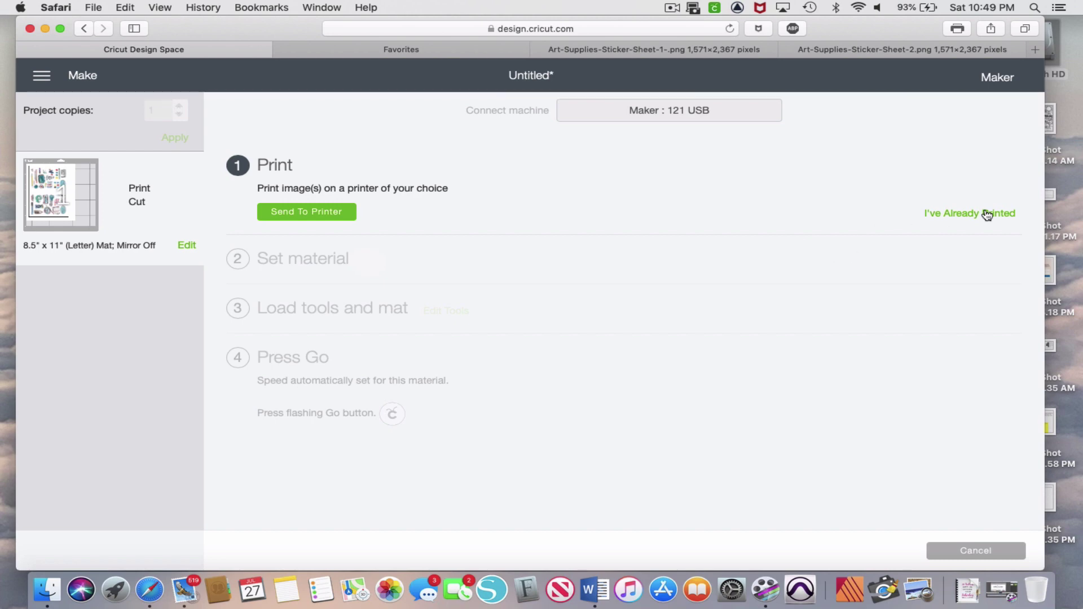
pyautogui.click(339, 211)
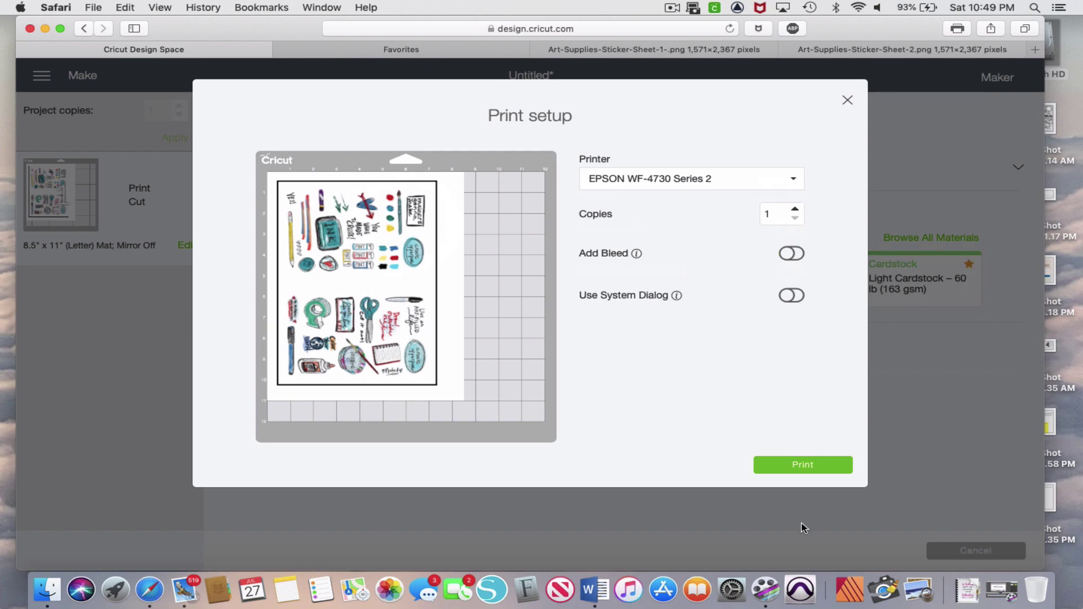
pyautogui.click(816, 466)
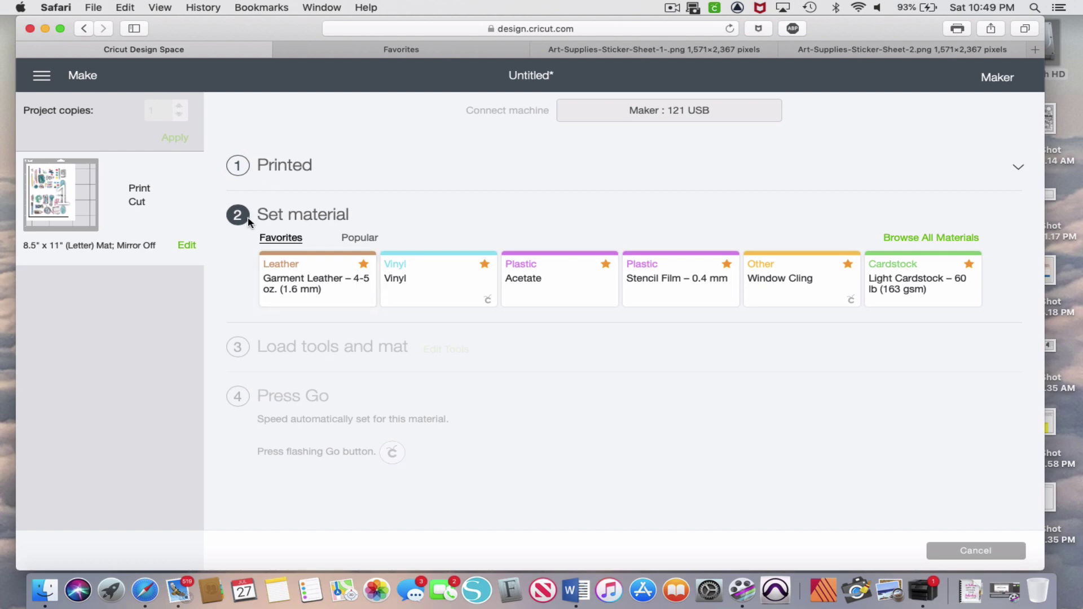
# - Choose Vinyl as the cut material with Less pressure
pyautogui.click(462, 281)
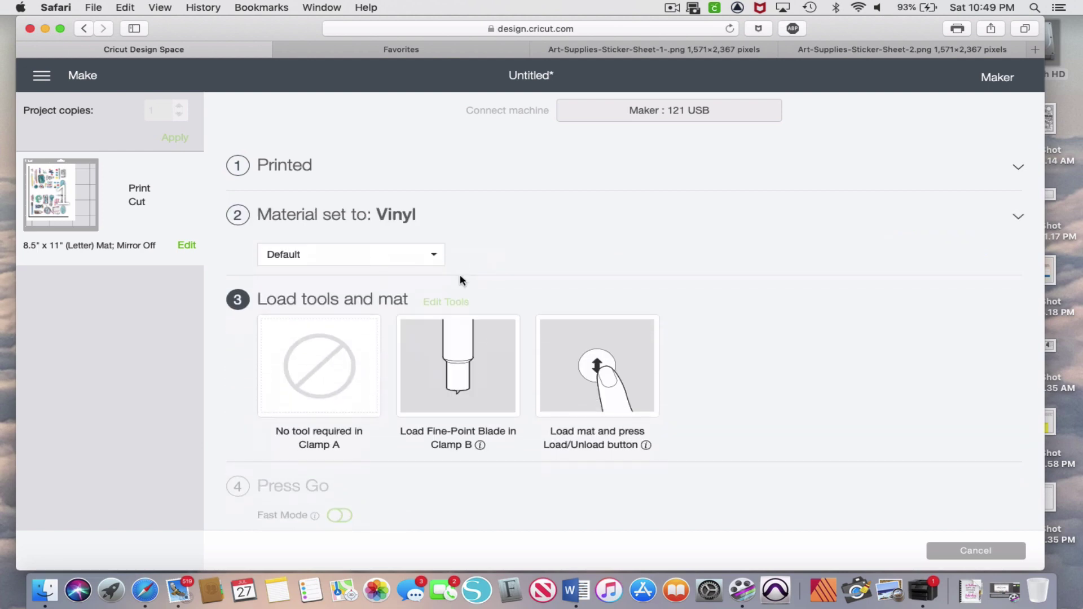
pyautogui.click(290, 261)
pyautogui.click(310, 319)
pyautogui.scroll(-2, 419, 251)
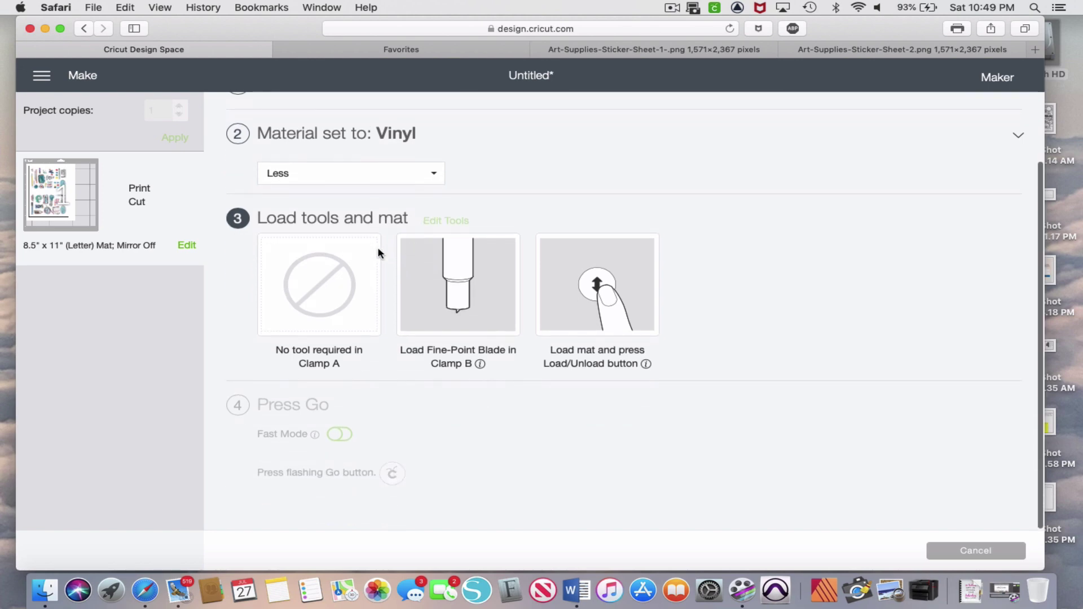